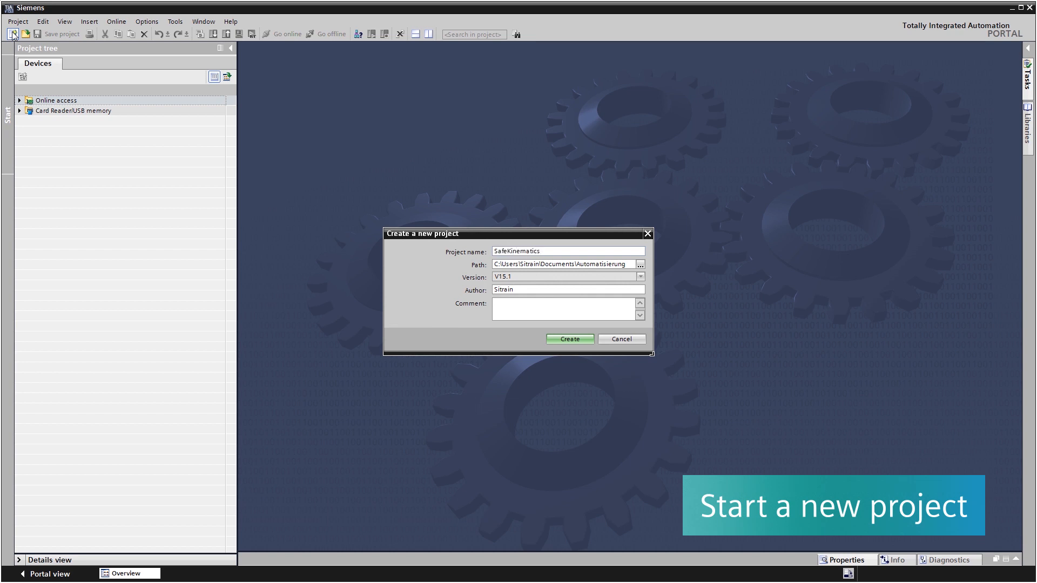
Create the SafeKinematics project and add a CPU 1517TF-3 PN/DP controller with article number 6ES7 517-3UP00-0AB0.
{"action": "left_click", "coordinate": [571, 339]}
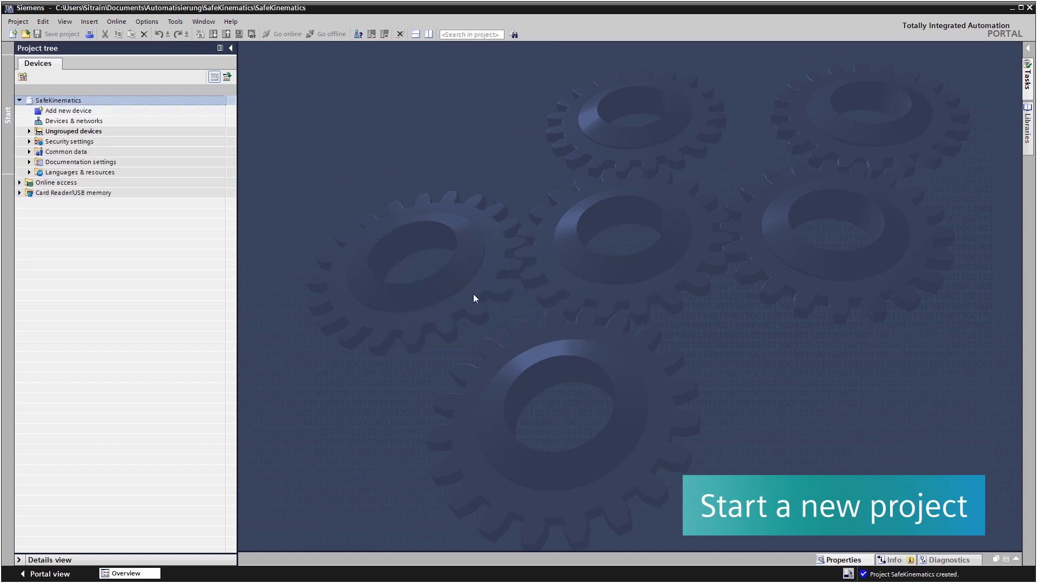
{"action": "double_click", "coordinate": [81, 112]}
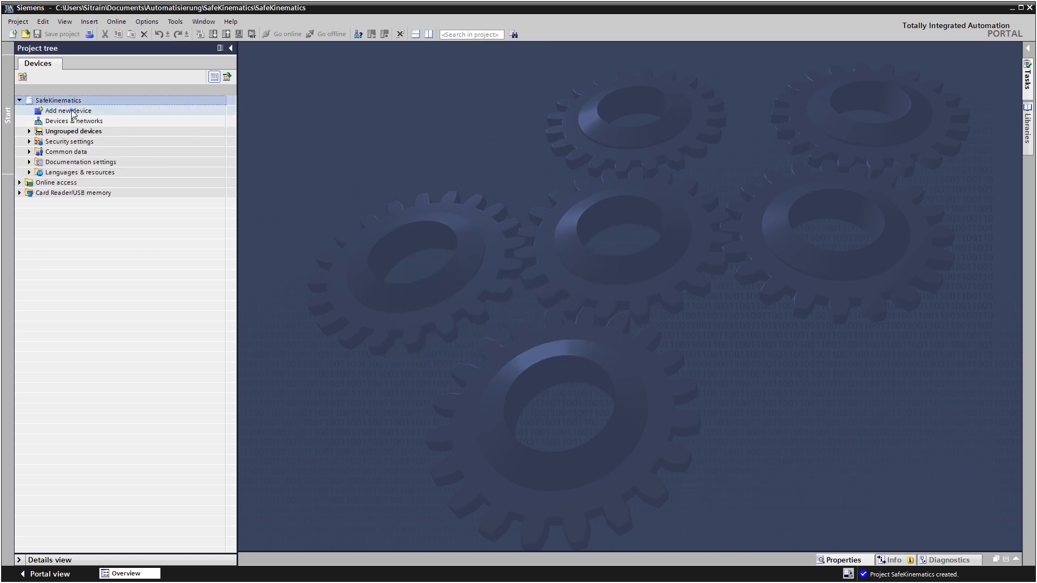
{"action": "left_click", "coordinate": [418, 207]}
{"action": "left_click", "coordinate": [427, 217]}
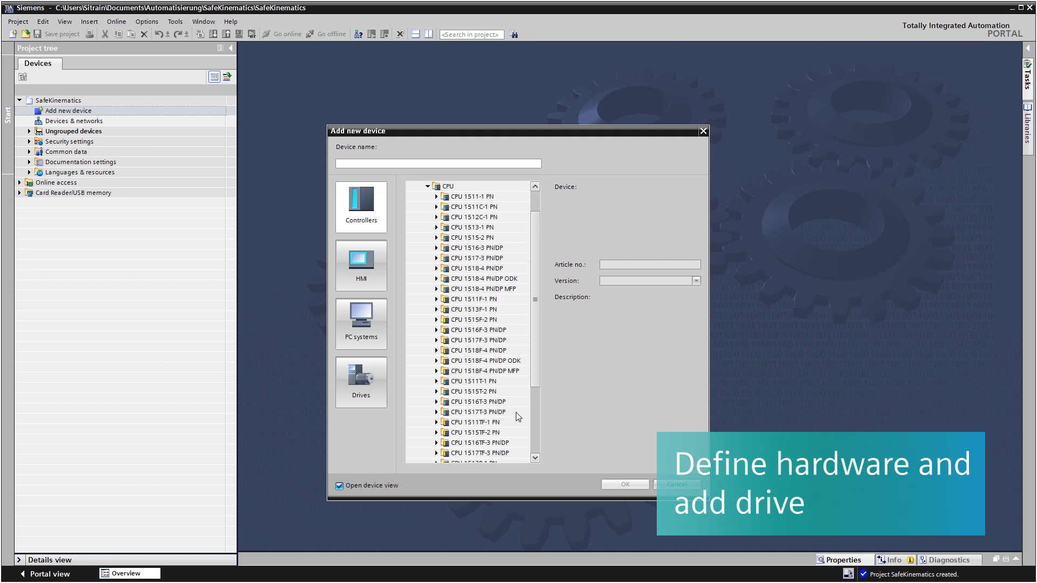
{"action": "scroll", "coordinate": [514, 460], "scroll_direction": "down", "scroll_amount": 1}
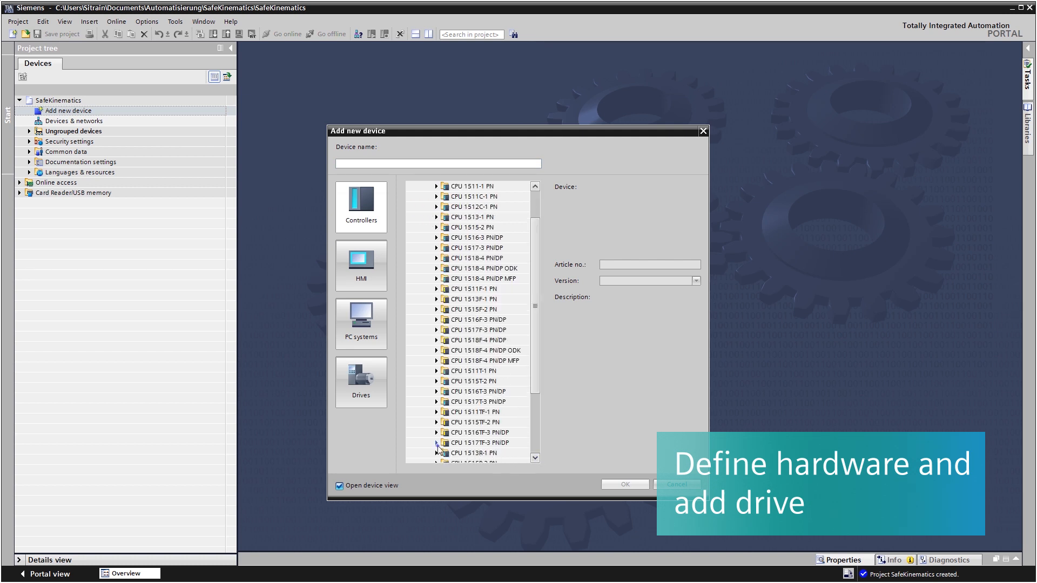
{"action": "double_click", "coordinate": [445, 443]}
{"action": "left_click", "coordinate": [458, 445]}
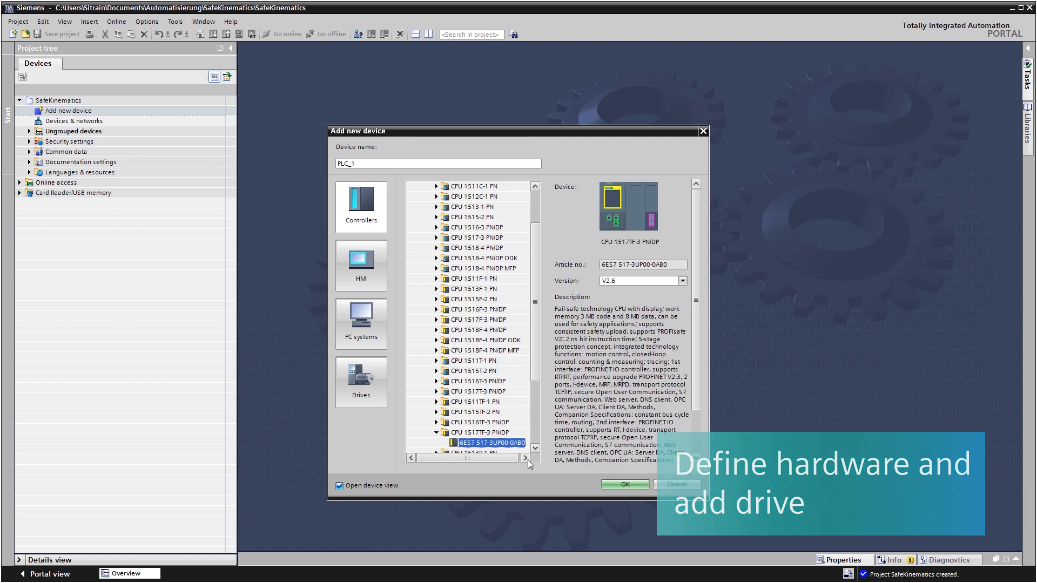
{"action": "left_click", "coordinate": [620, 485]}
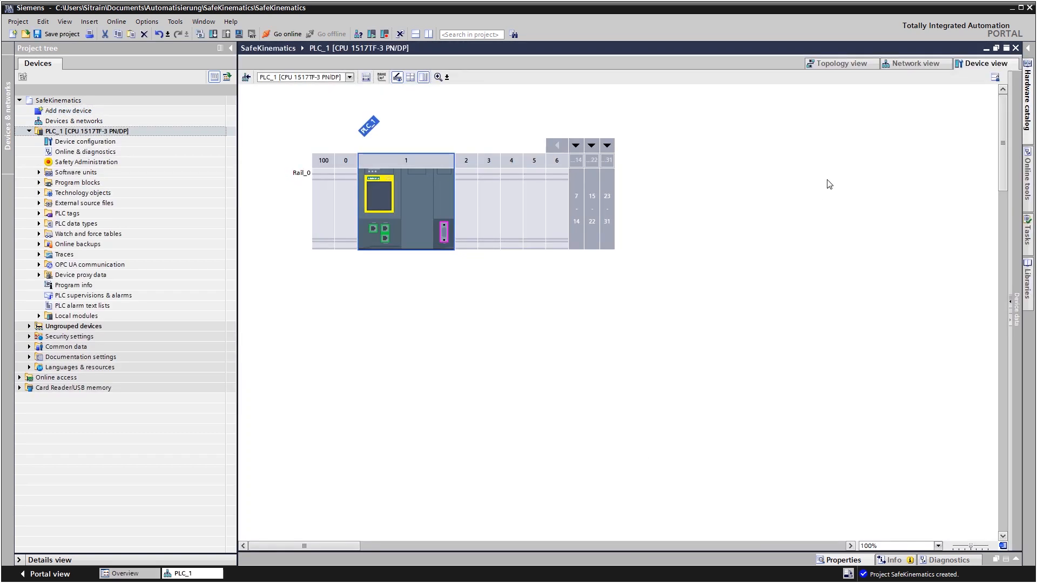
Add a SINAMICS S120 CU320-2 PN control unit in the network view and connect its PROFINET interface to PLC_1.
{"action": "left_click", "coordinate": [910, 64]}
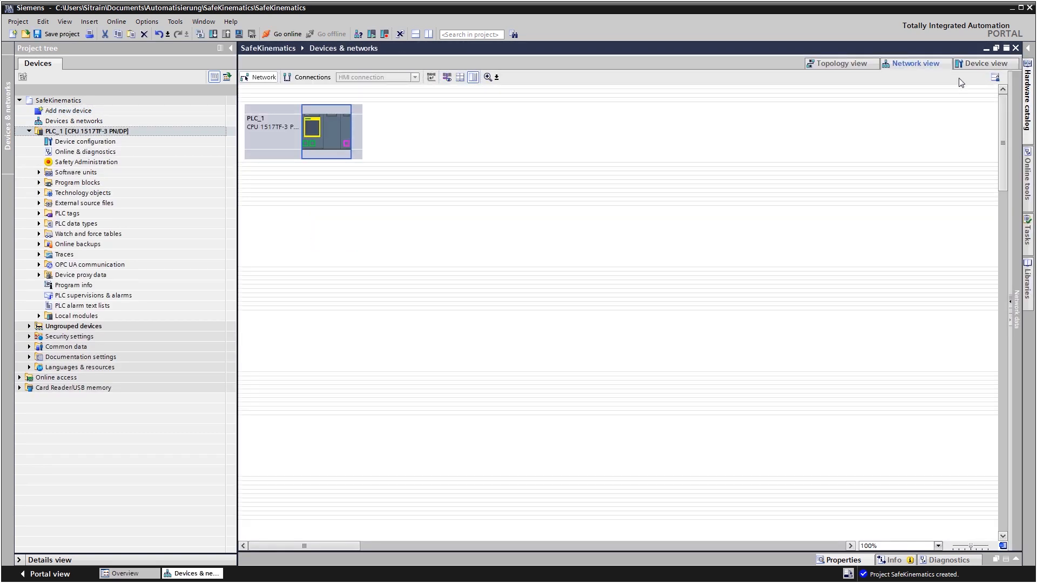
{"action": "left_click", "coordinate": [1028, 100]}
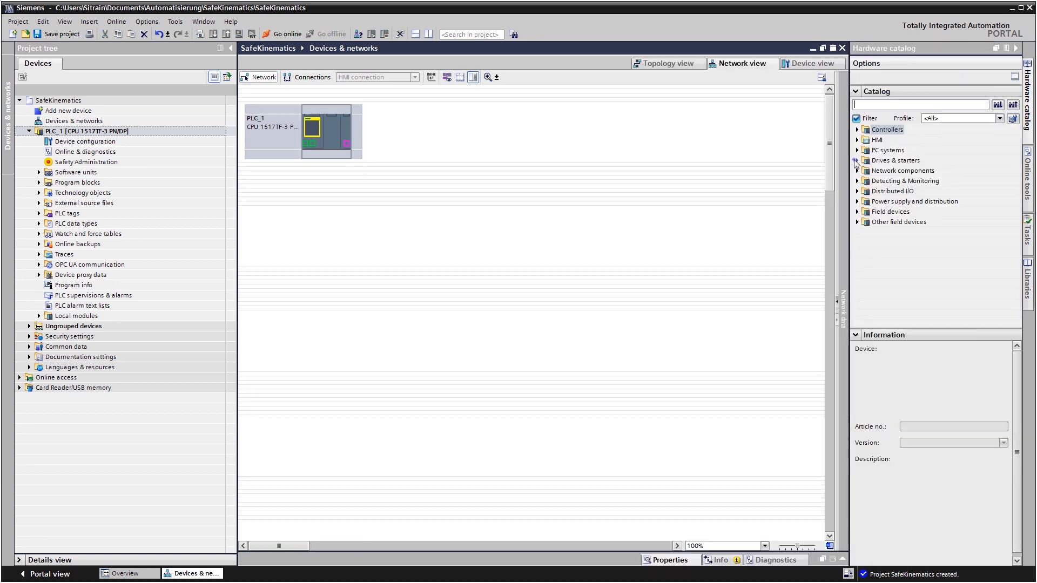
{"action": "left_click", "coordinate": [857, 161]}
{"action": "left_click", "coordinate": [866, 181]}
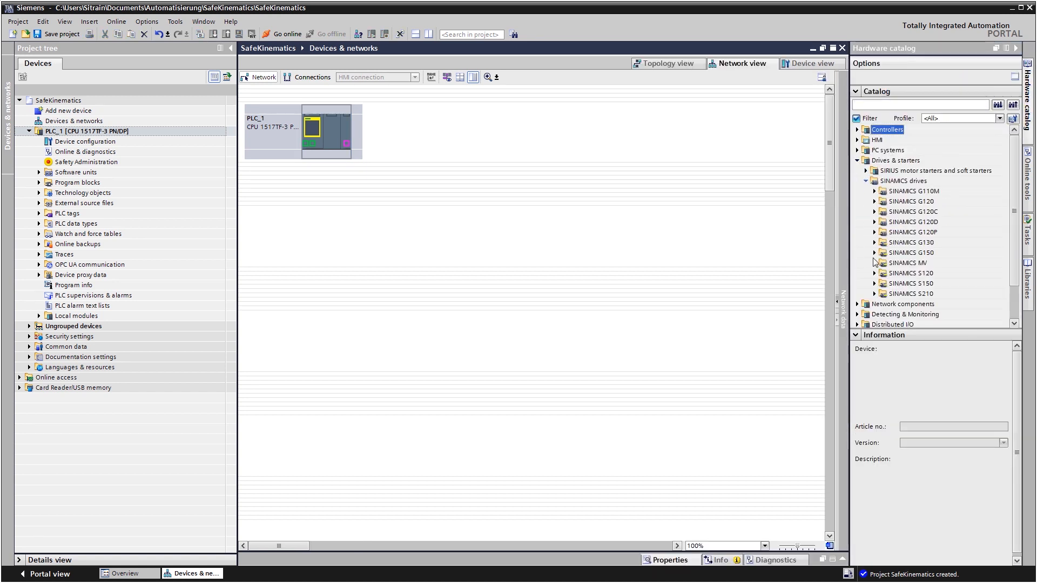
{"action": "left_click", "coordinate": [874, 273]}
{"action": "left_click", "coordinate": [883, 283]}
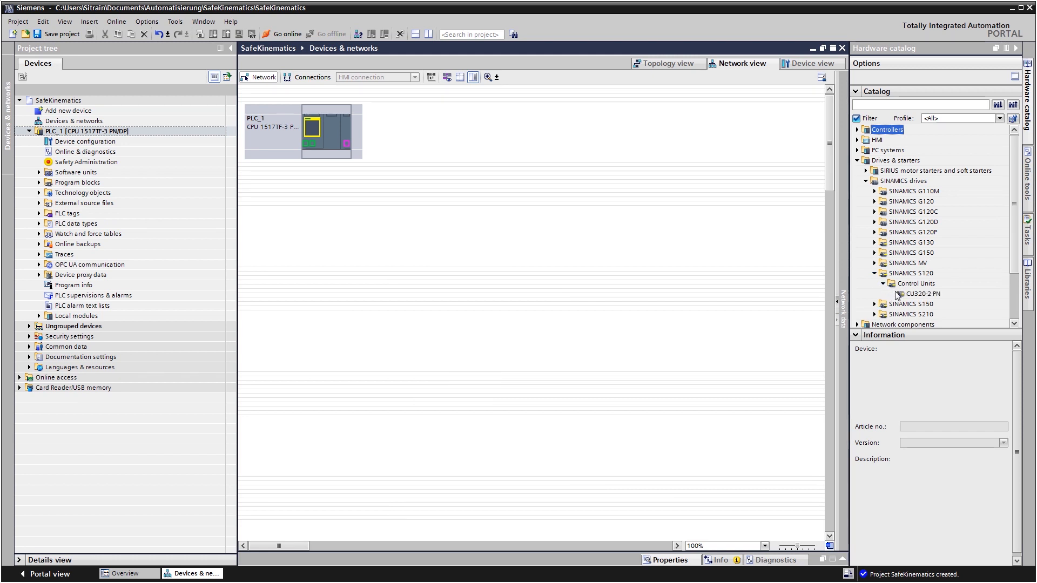
{"action": "left_click", "coordinate": [918, 293]}
{"action": "double_click", "coordinate": [918, 294]}
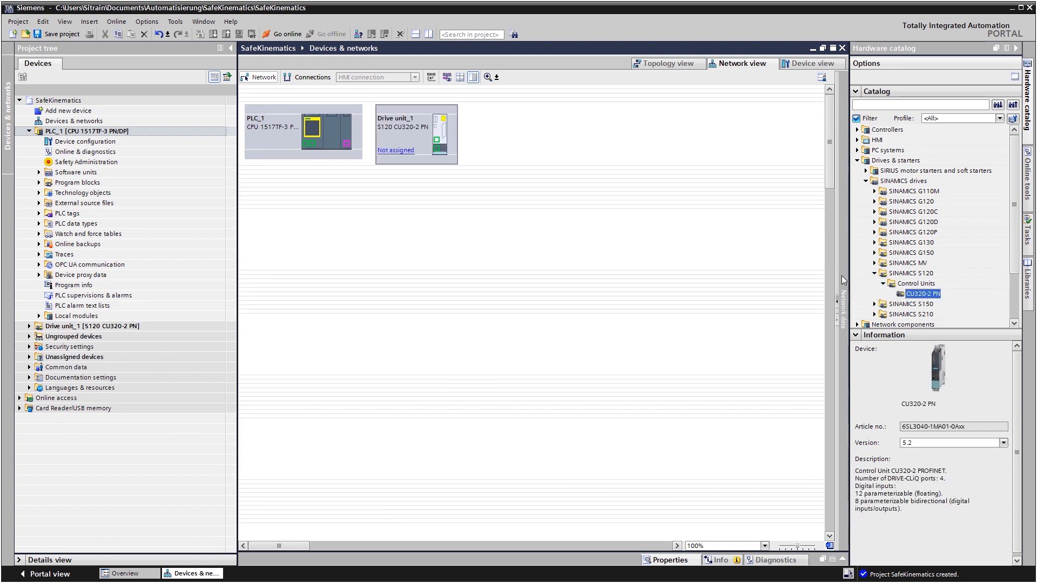
{"action": "left_click_drag", "start_coordinate": [436, 140], "coordinate": [319, 149]}
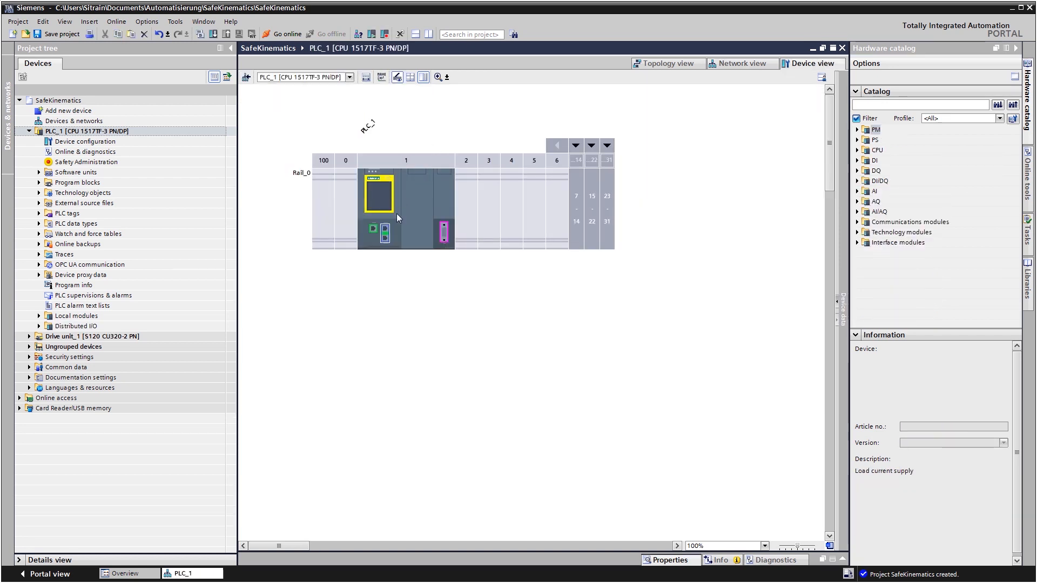
Set the send clock of PLC_1's PROFINET interface to 4.000 ms and its synchronization role to Sync master.
{"action": "left_click", "coordinate": [385, 236]}
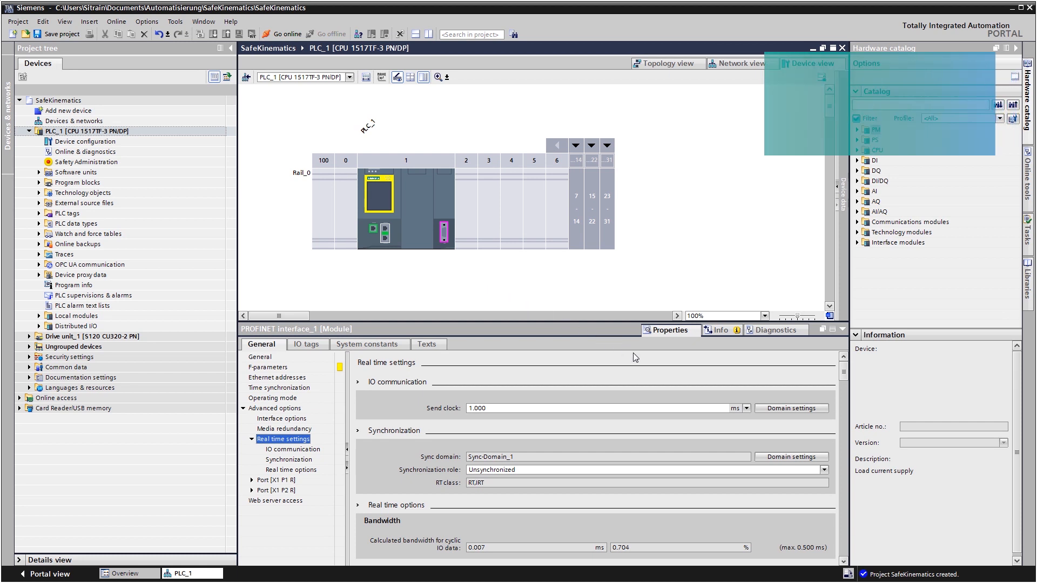
{"action": "left_click", "coordinate": [746, 407]}
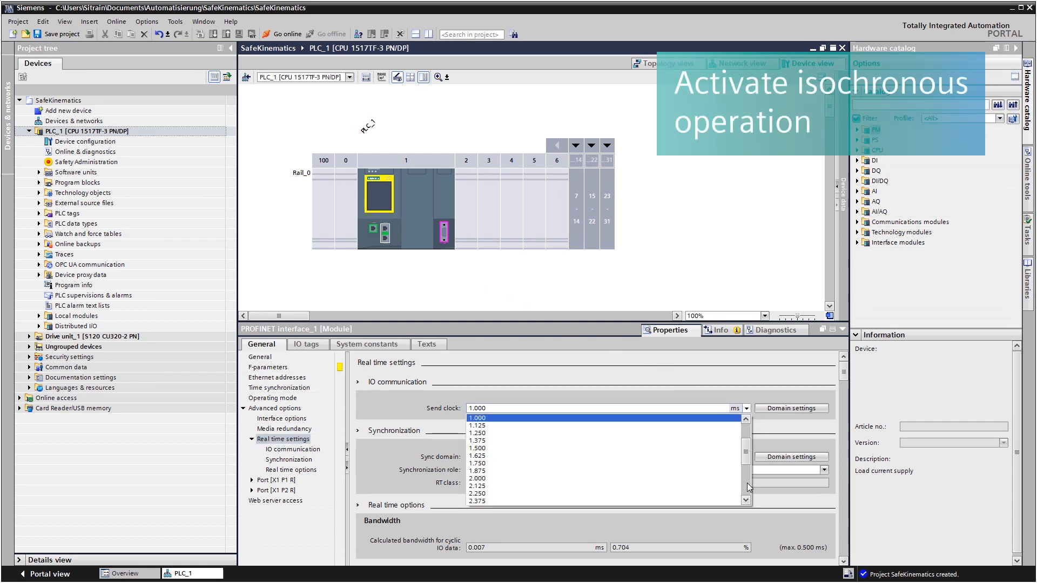
{"action": "scroll", "coordinate": [747, 487], "scroll_direction": "down", "scroll_amount": 4}
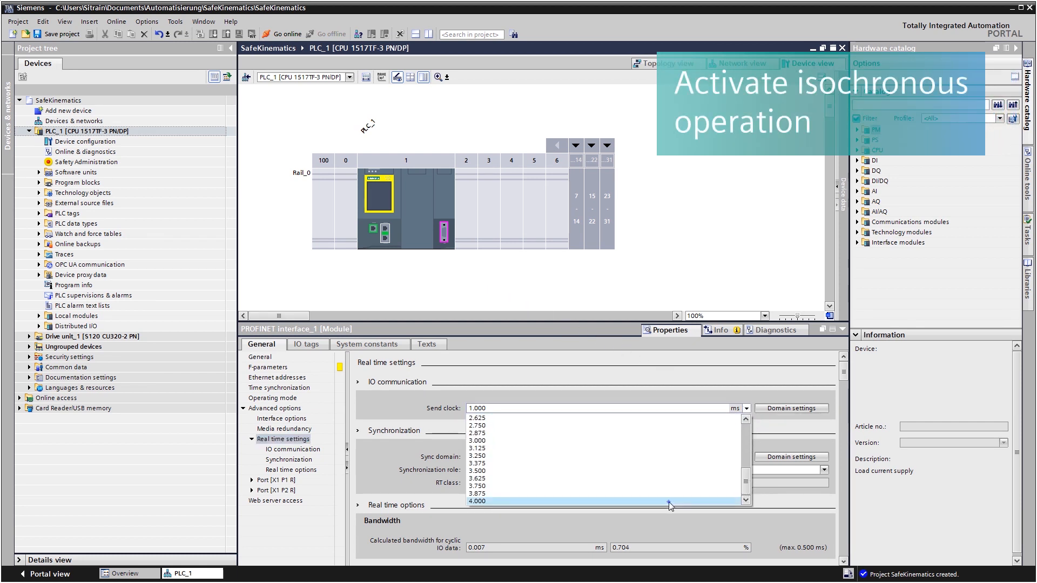
{"action": "left_click", "coordinate": [708, 501]}
{"action": "left_click", "coordinate": [800, 474]}
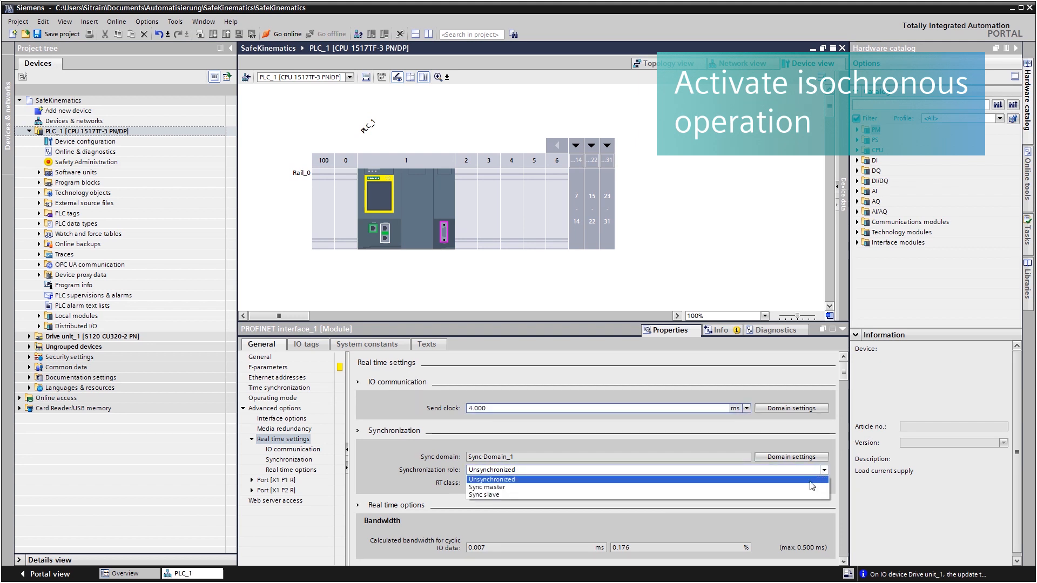
{"action": "left_click", "coordinate": [807, 487]}
Set the RT class of drive unit_1 to IRT in the device settings of Sync-Domain_1.
{"action": "left_click", "coordinate": [791, 457]}
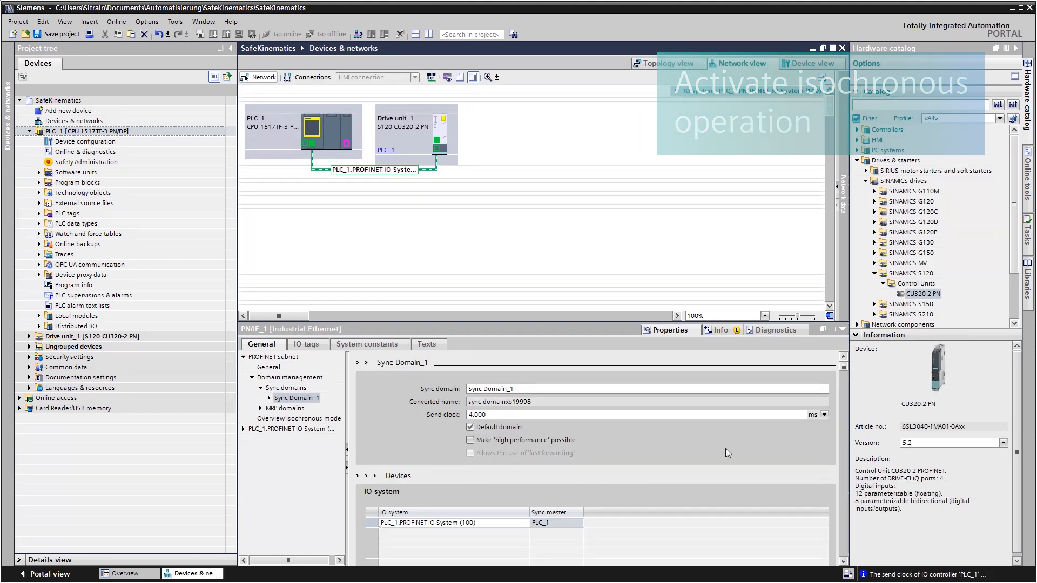
{"action": "left_click", "coordinate": [269, 398]}
{"action": "left_click", "coordinate": [294, 408]}
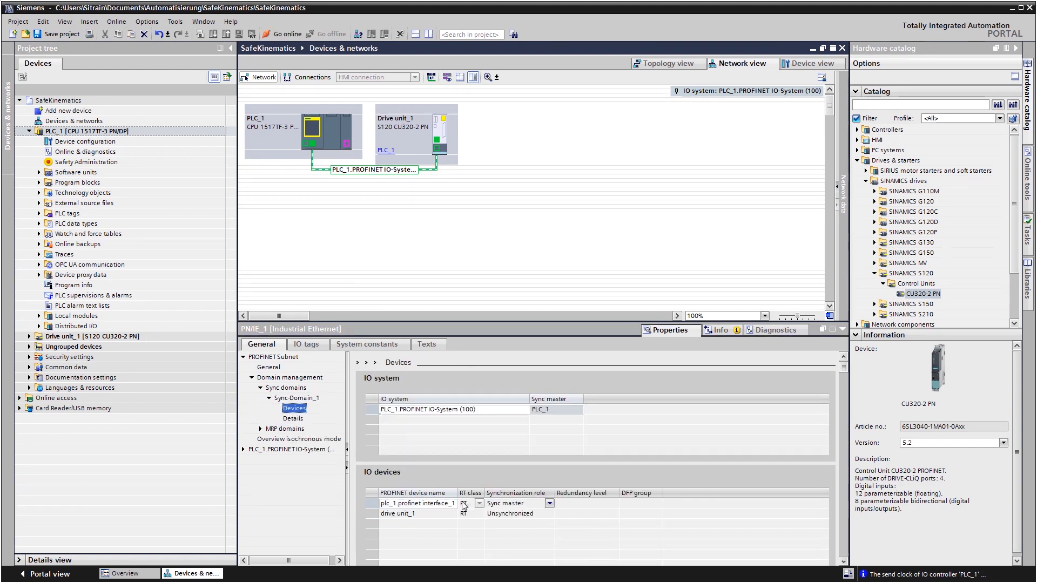
{"action": "left_click", "coordinate": [479, 514]}
{"action": "left_click", "coordinate": [474, 531]}
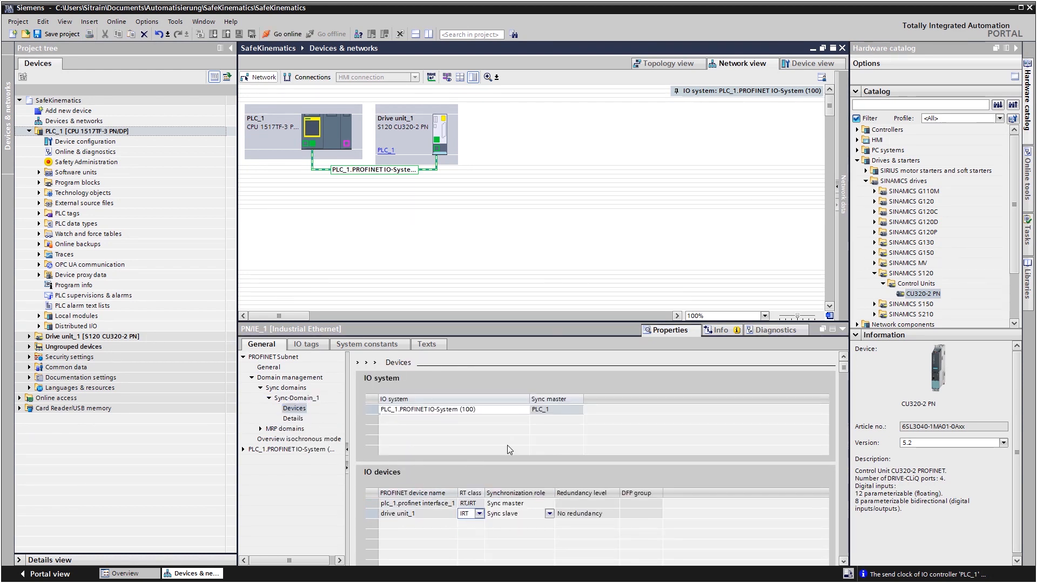
Connect a PROFINET port of Drive unit_1 to a port of PLC_1 in the topology view.
{"action": "left_click", "coordinate": [657, 64]}
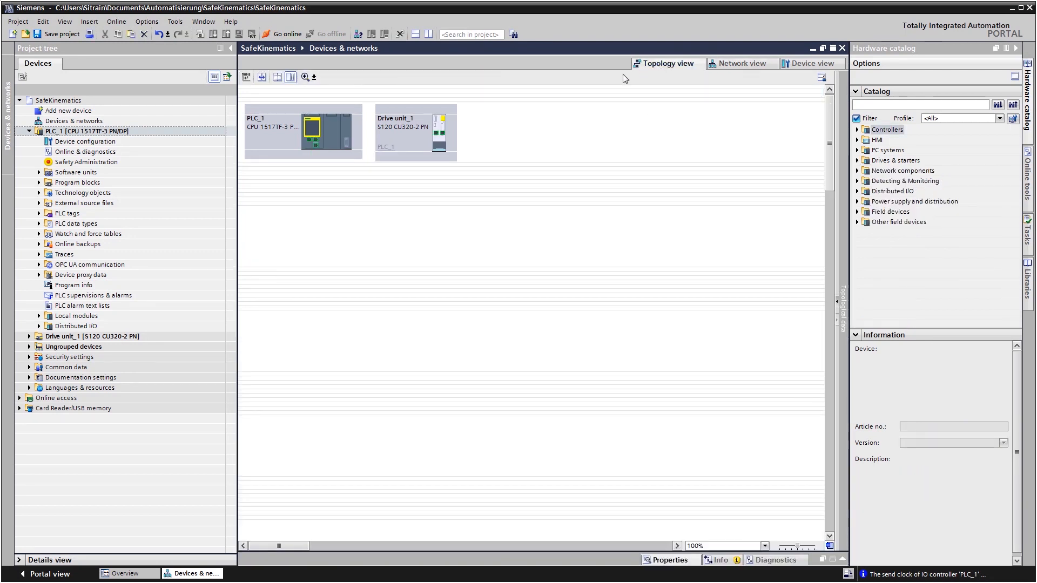
{"action": "left_click_drag", "start_coordinate": [437, 135], "coordinate": [316, 144]}
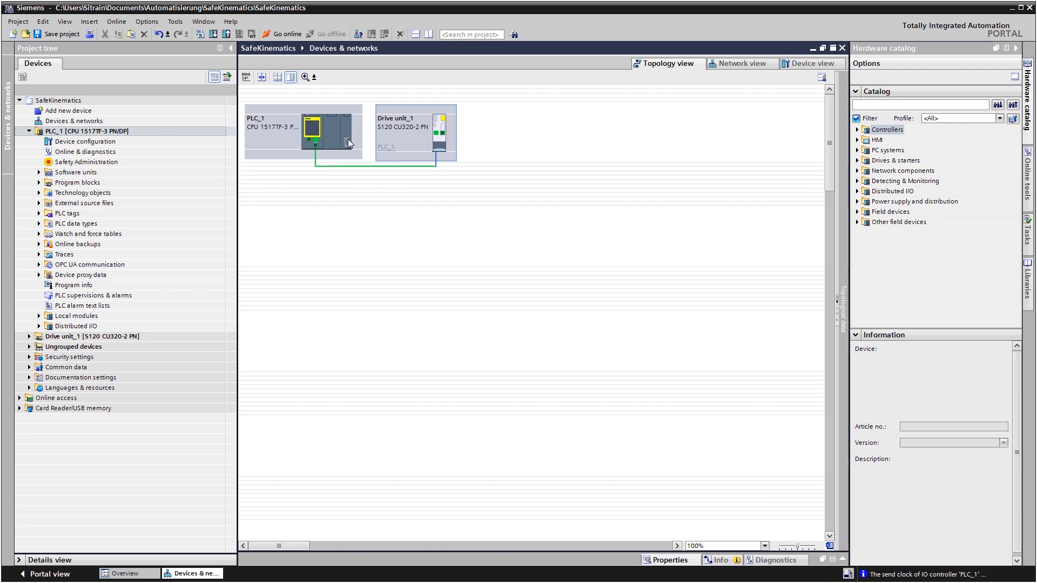
Add a Double Motor Module beside the control unit in the device view of Drive unit_1.
{"action": "double_click", "coordinate": [401, 137]}
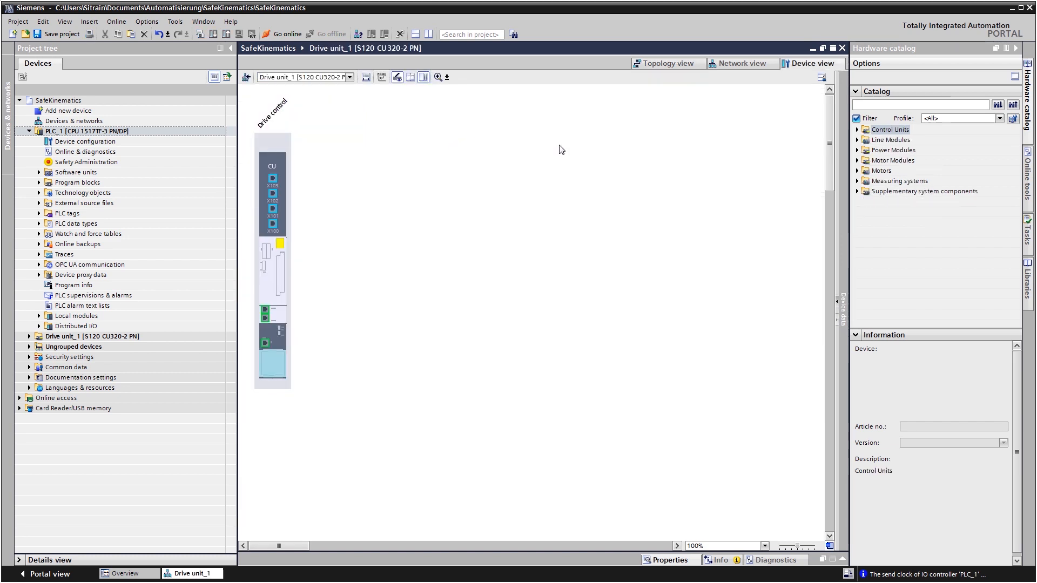
{"action": "left_click", "coordinate": [857, 160]}
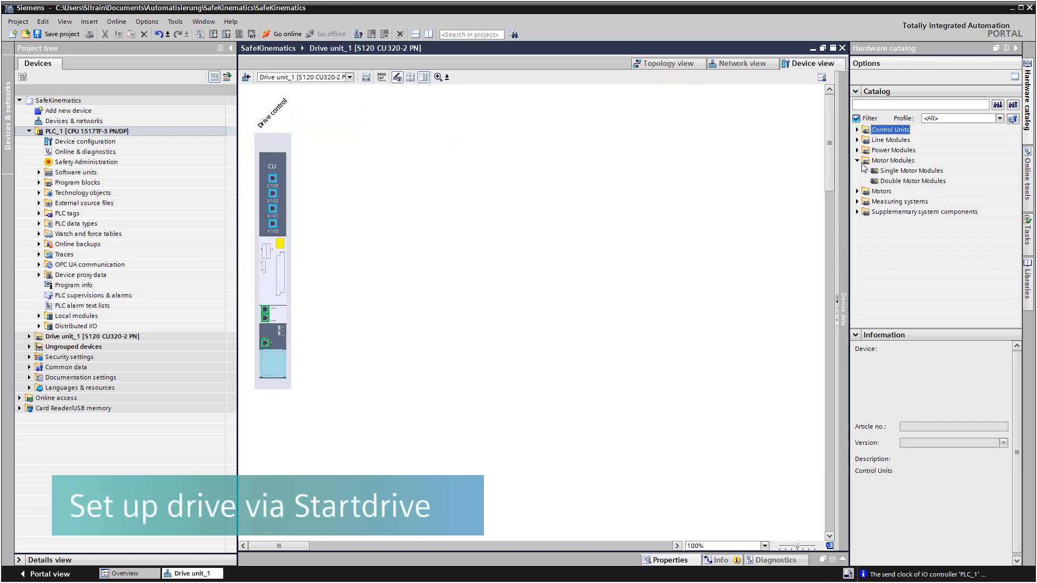
{"action": "left_click_drag", "start_coordinate": [883, 182], "coordinate": [374, 247]}
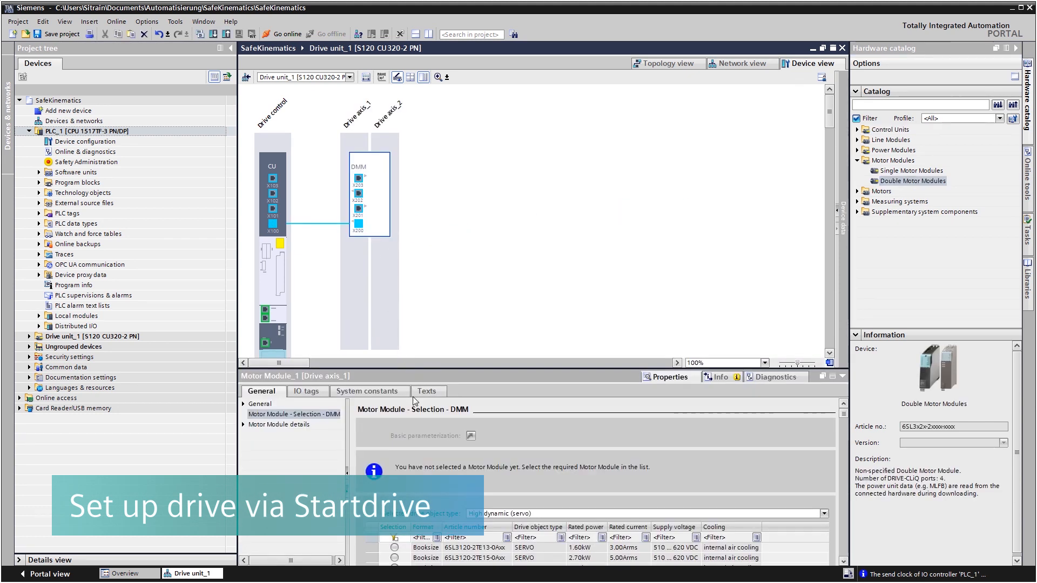
Filter the Motor Module list by article number and select the 6SL3120-2TE13-0Axx for the Double Motor Module.
{"action": "left_click", "coordinate": [451, 538]}
{"action": "type", "text": "6SL"}
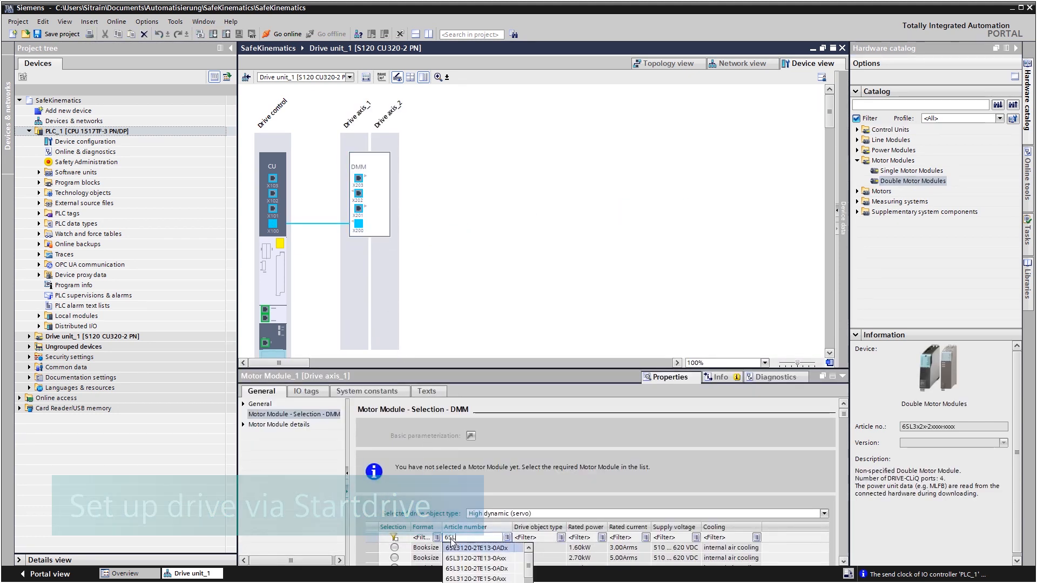
{"action": "type", "text": "3120-2TE13"}
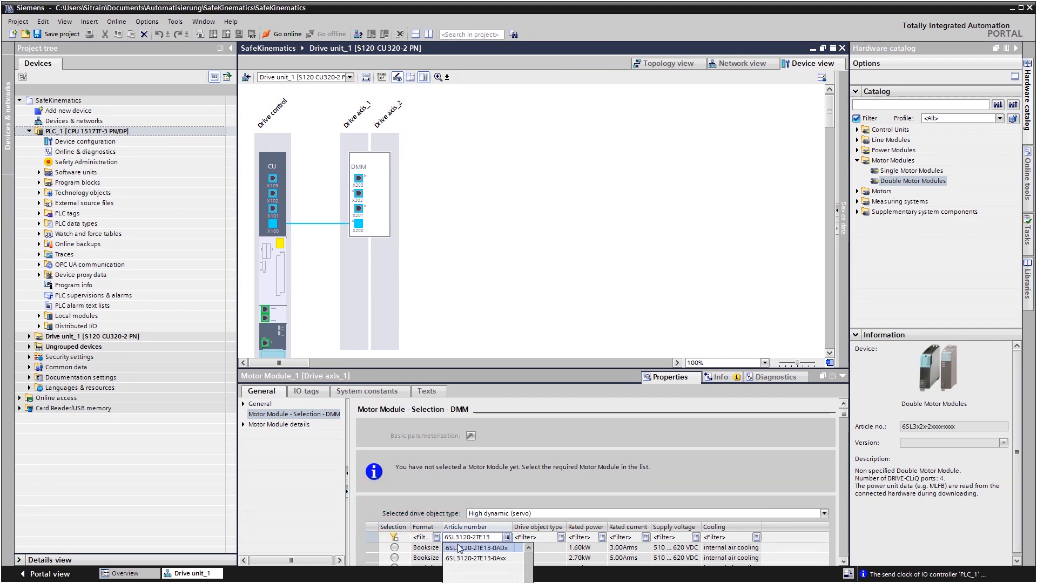
{"action": "left_click", "coordinate": [479, 559]}
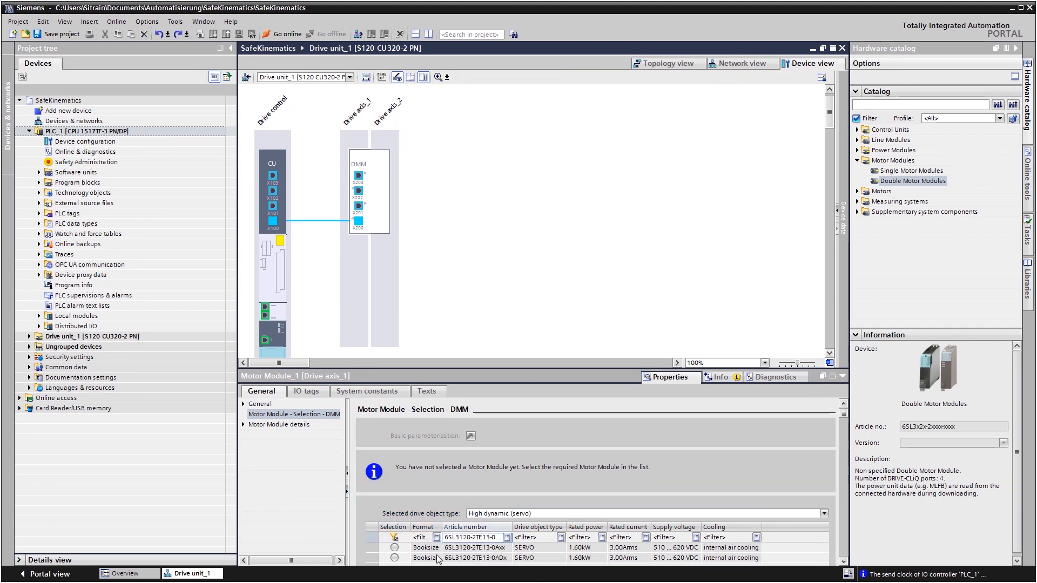
{"action": "left_click", "coordinate": [394, 549]}
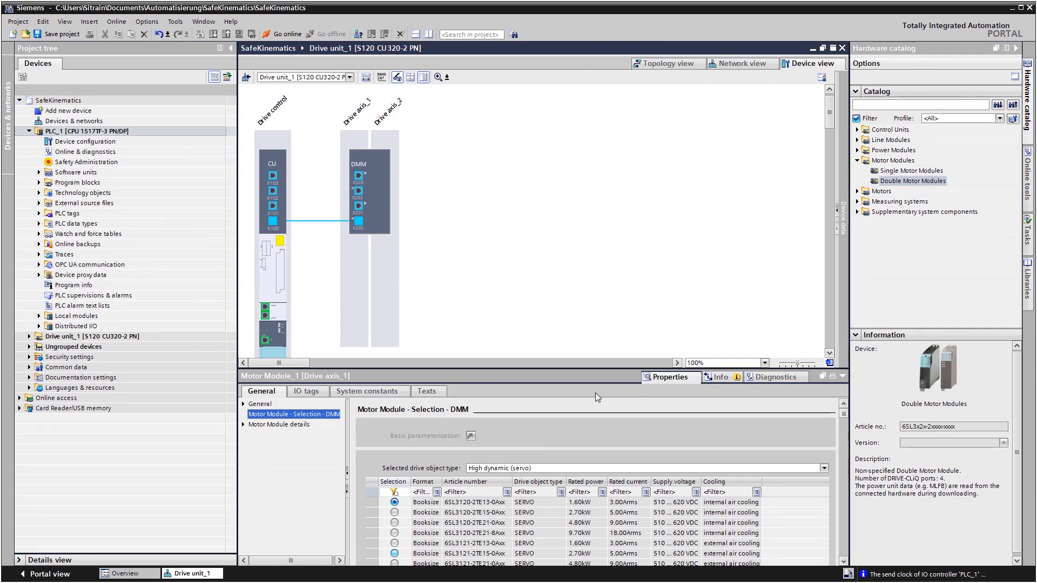
Add a DRIVE-CLiQ motor to both Drive axis_1 and Drive axis_2, and collapse the hardware catalog.
{"action": "left_click", "coordinate": [857, 191]}
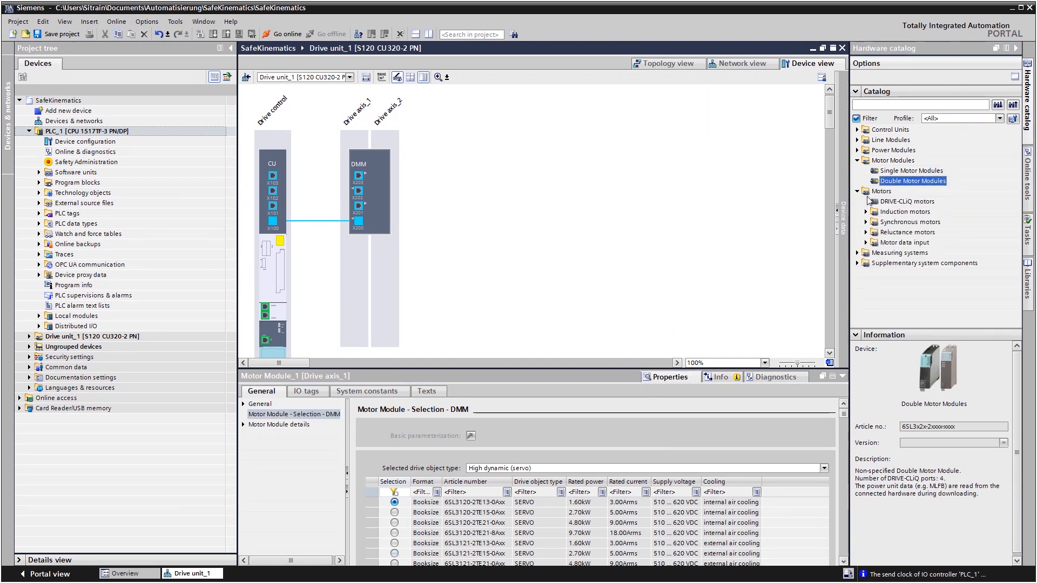
{"action": "left_click", "coordinate": [875, 203]}
{"action": "left_click_drag", "start_coordinate": [875, 203], "coordinate": [359, 258]}
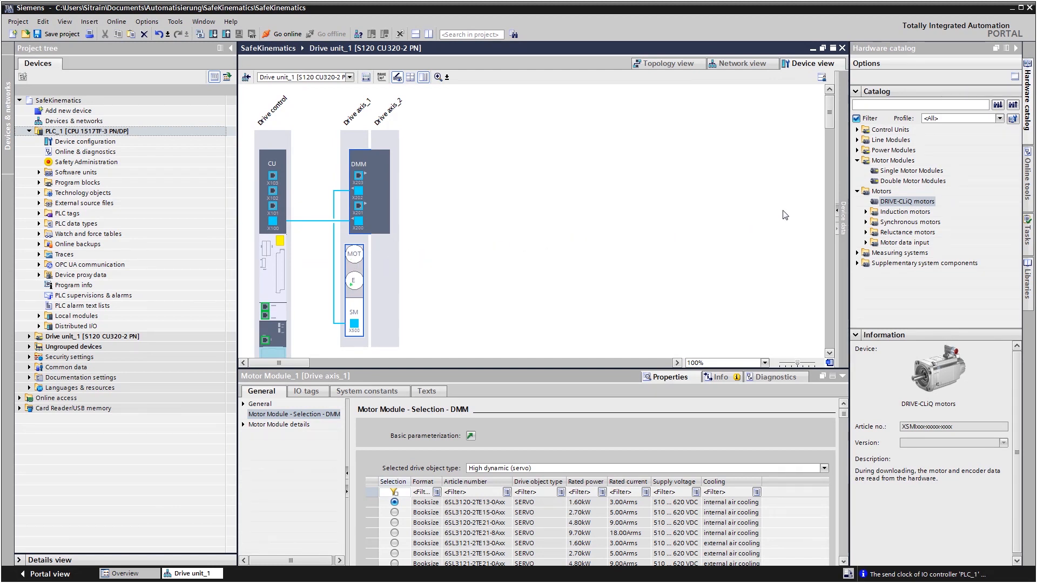
{"action": "left_click", "coordinate": [872, 202]}
{"action": "left_click_drag", "start_coordinate": [870, 201], "coordinate": [389, 291]}
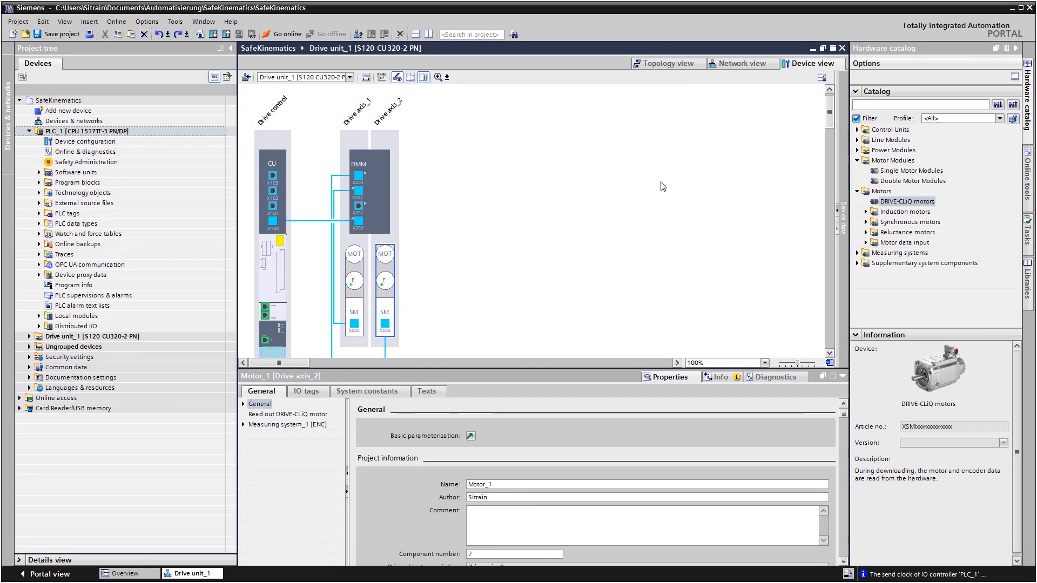
{"action": "left_click", "coordinate": [1015, 48]}
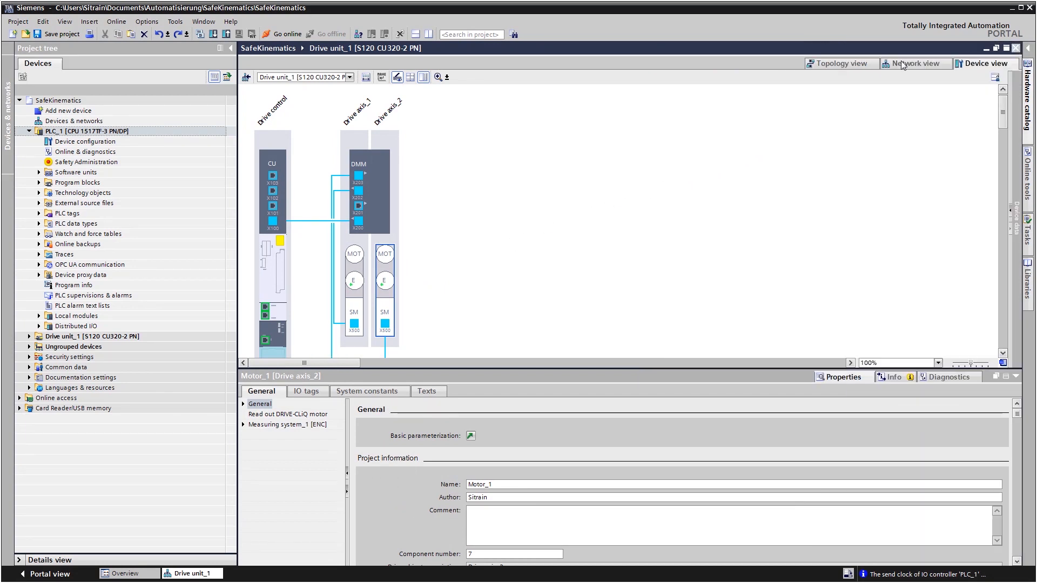
Set the Drive axis_1 standard telegram to SIEMENS telegram 105 in the telegram configuration of Drive control.
{"action": "left_click", "coordinate": [263, 146]}
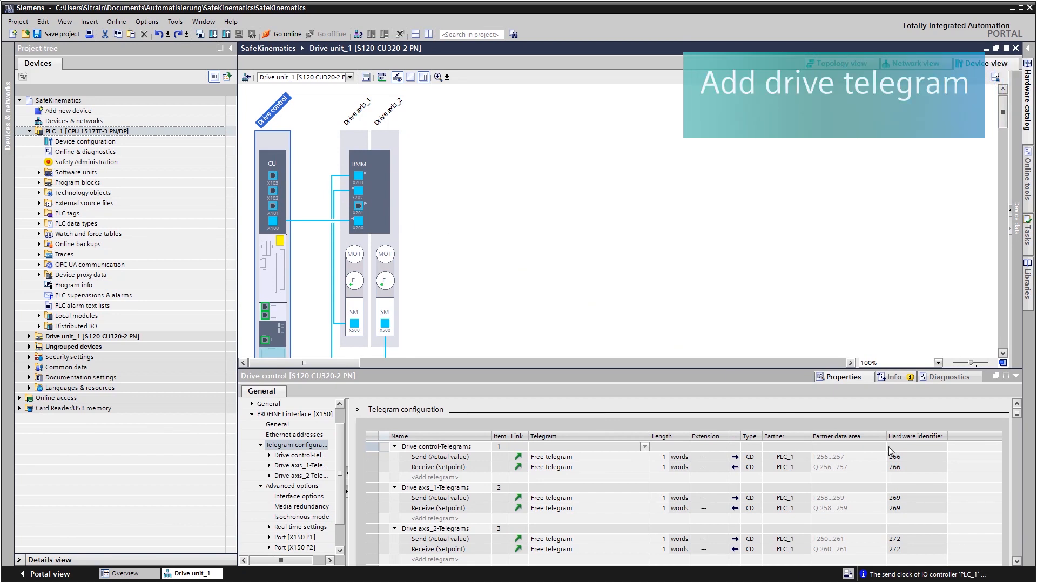
{"action": "left_click", "coordinate": [1018, 512]}
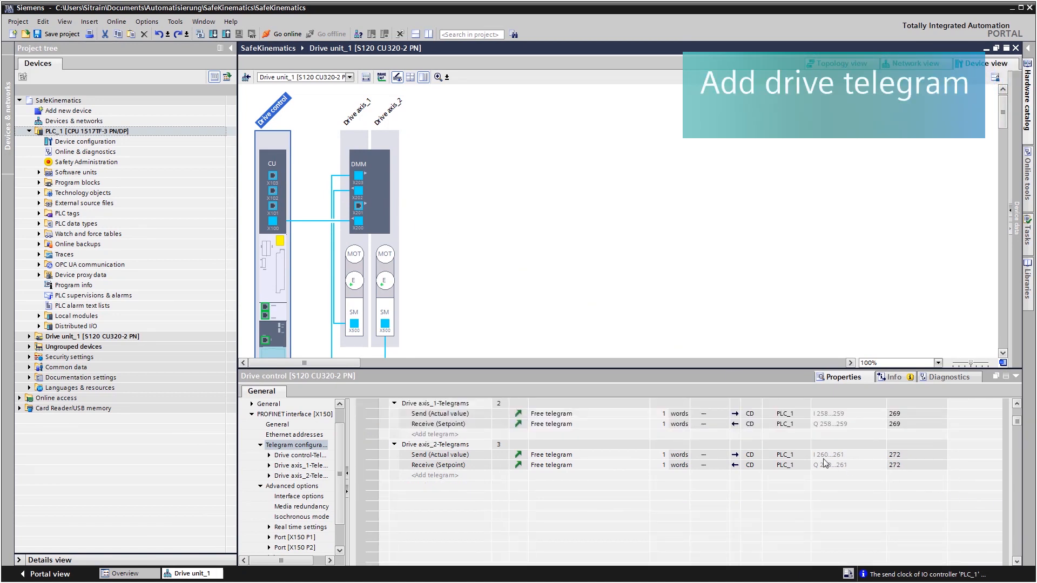
{"action": "left_click", "coordinate": [645, 415]}
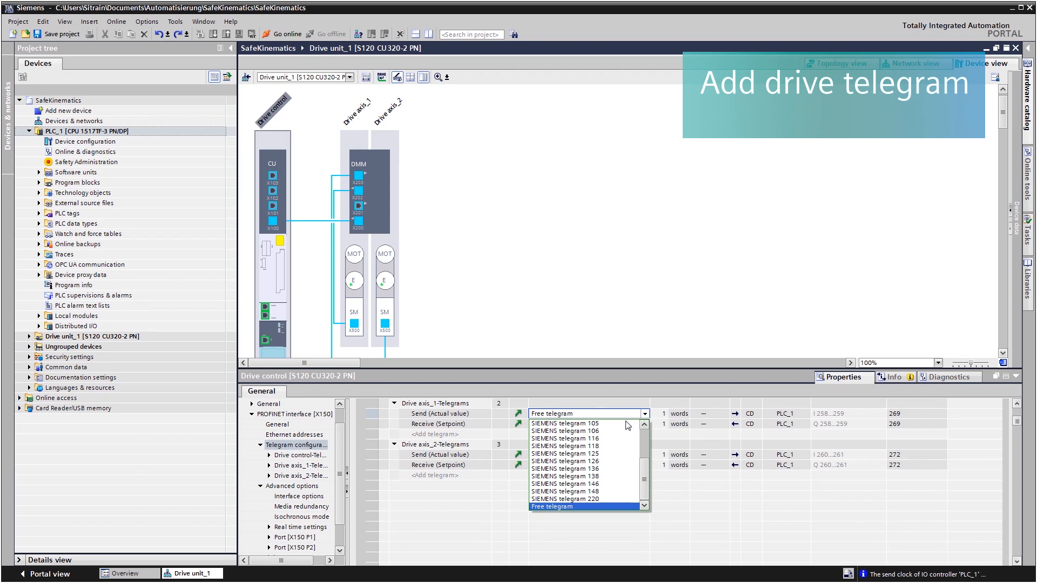
{"action": "left_click", "coordinate": [625, 424]}
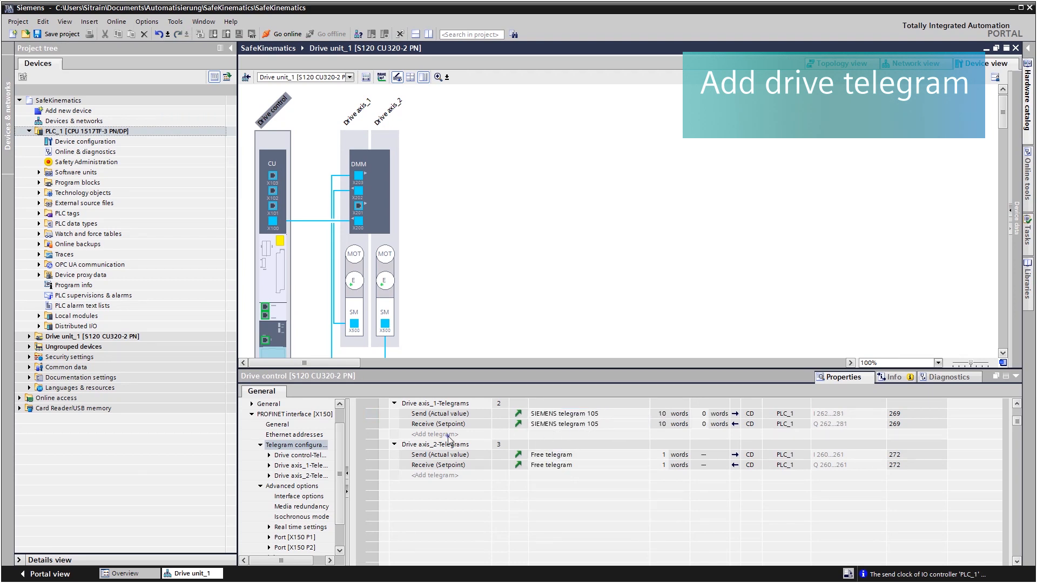
Add a Safety Integrated telegram to Drive axis_1 and set it to SIEMENS telegram 902.
{"action": "left_click", "coordinate": [449, 436]}
{"action": "left_click", "coordinate": [487, 442]}
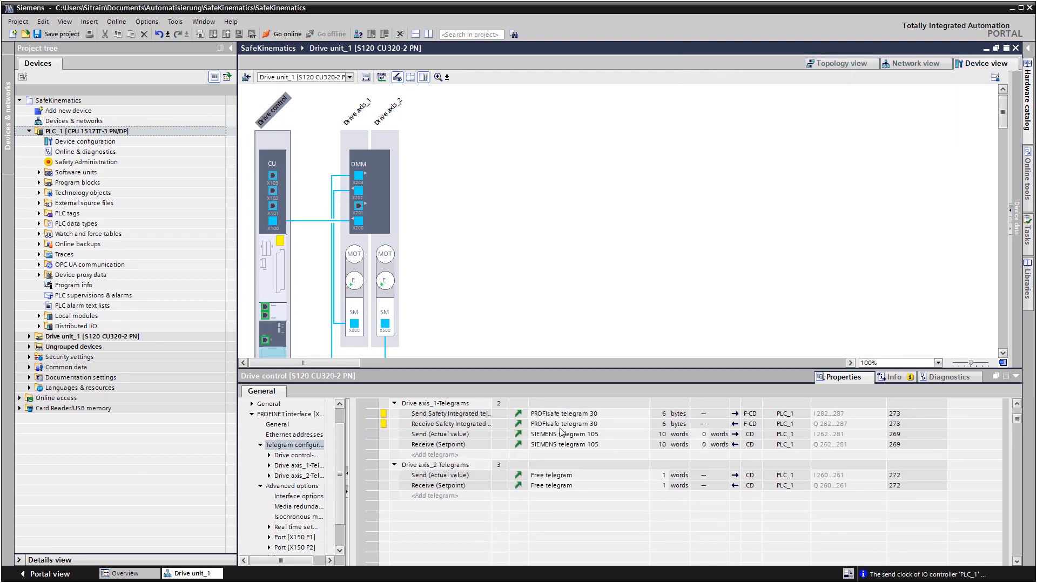
{"action": "left_click", "coordinate": [646, 414]}
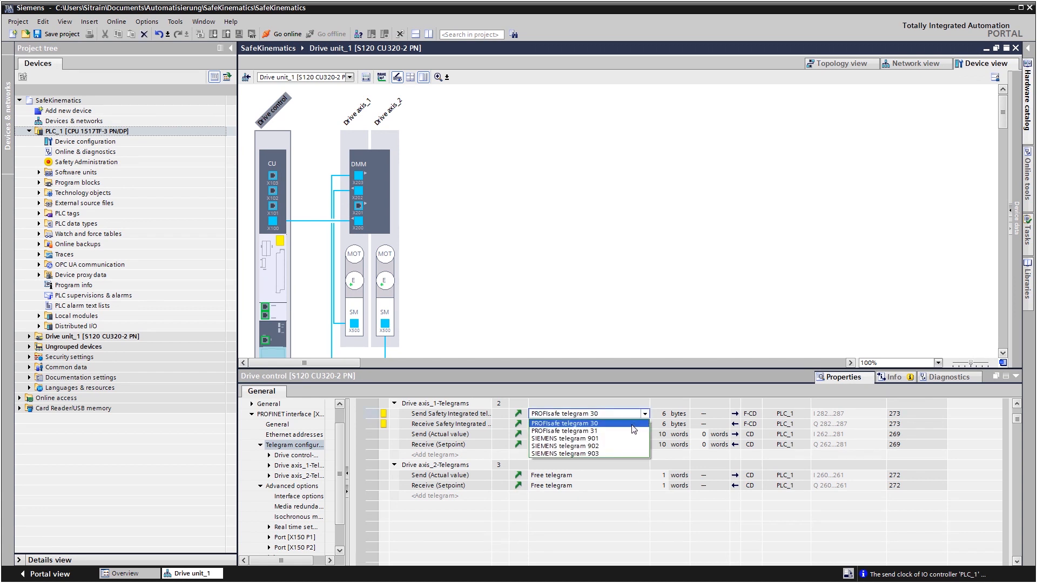
{"action": "left_click", "coordinate": [605, 446]}
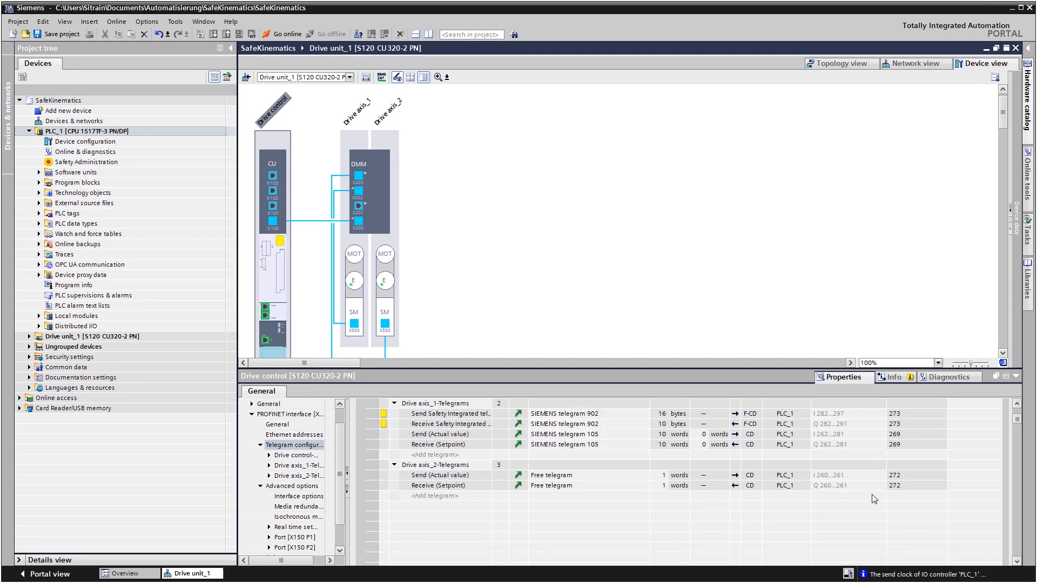
Set the Drive axis_2 standard telegram to SIEMENS telegram 105.
{"action": "scroll", "coordinate": [1018, 525], "scroll_direction": "down", "scroll_amount": 3}
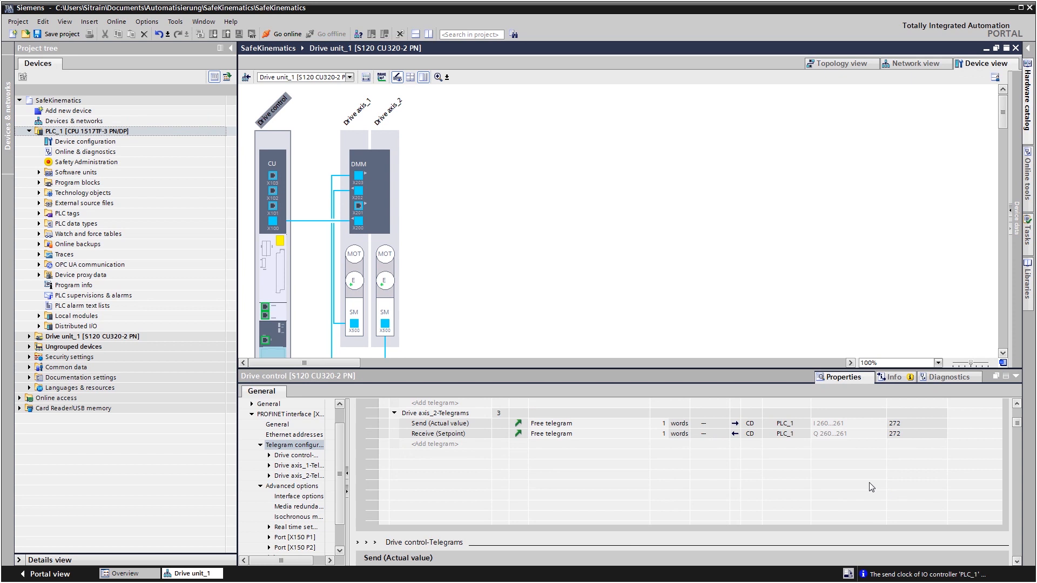
{"action": "left_click", "coordinate": [643, 424]}
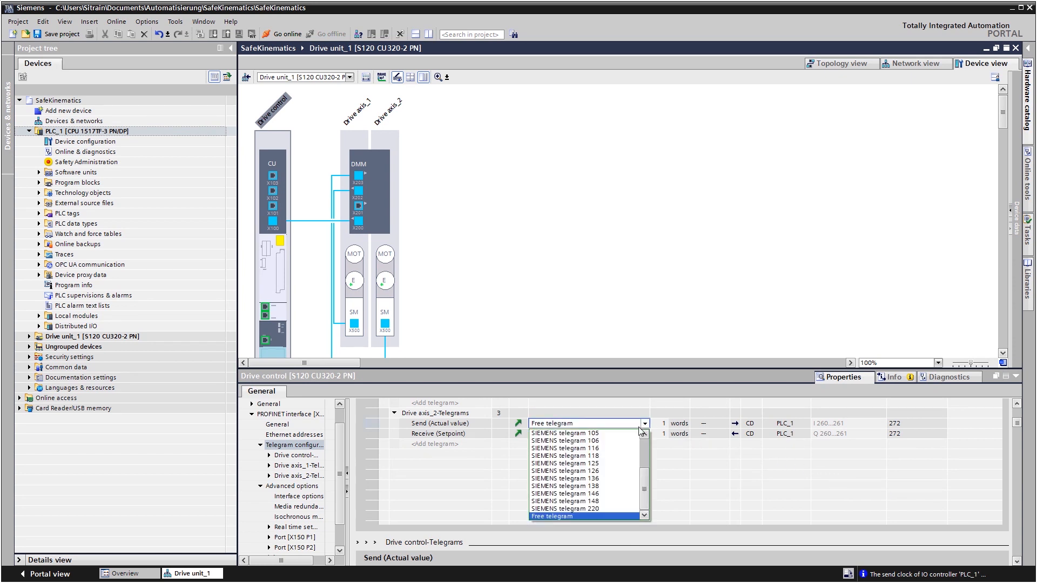
{"action": "left_click", "coordinate": [633, 434]}
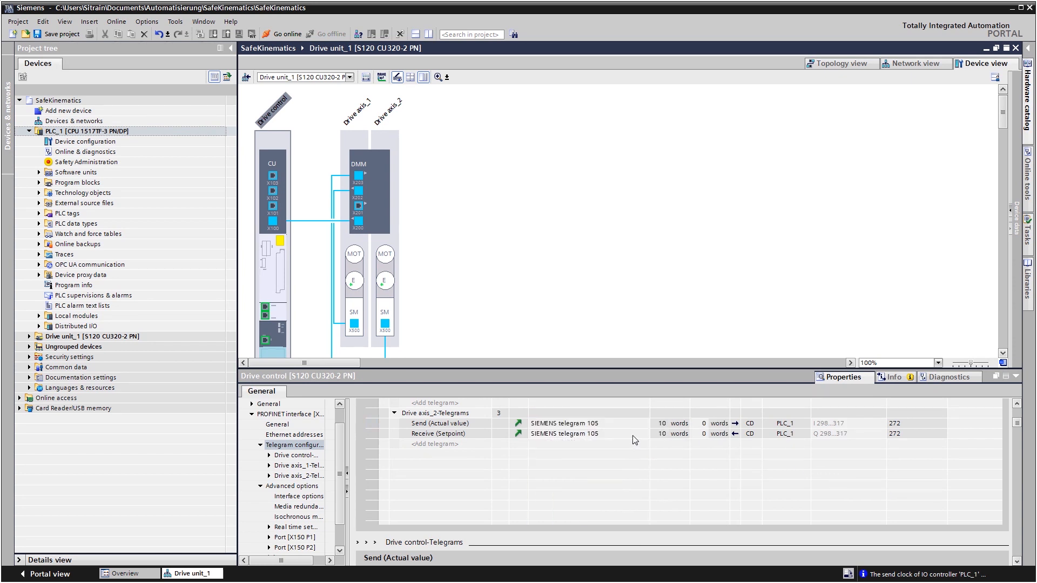
Add a Safety Integrated telegram of type SIEMENS telegram 902 to Drive axis_2, and close the Drive unit_1 editor.
{"action": "left_click", "coordinate": [448, 444]}
{"action": "left_click", "coordinate": [463, 447]}
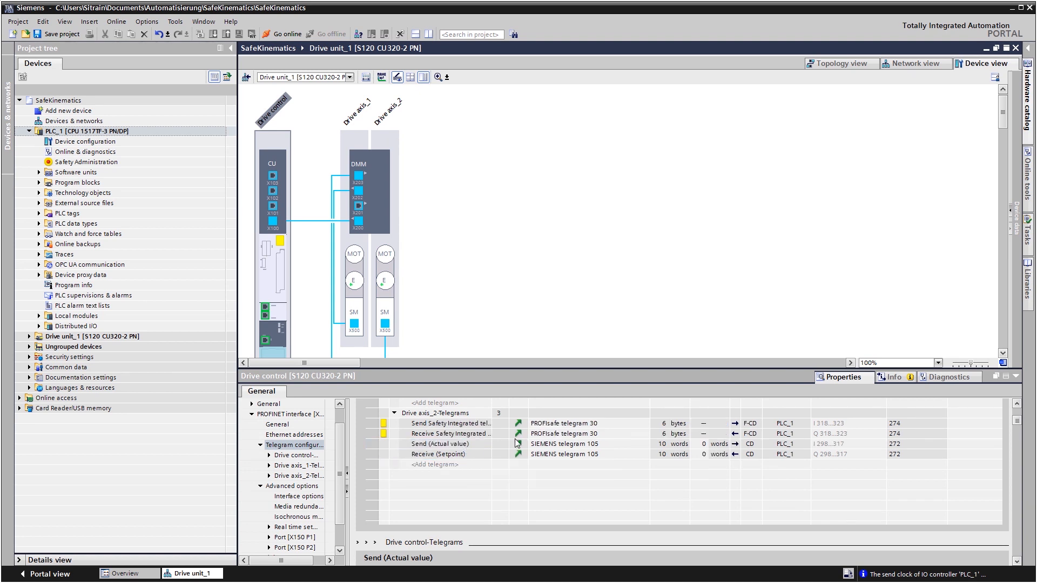
{"action": "left_click", "coordinate": [645, 424]}
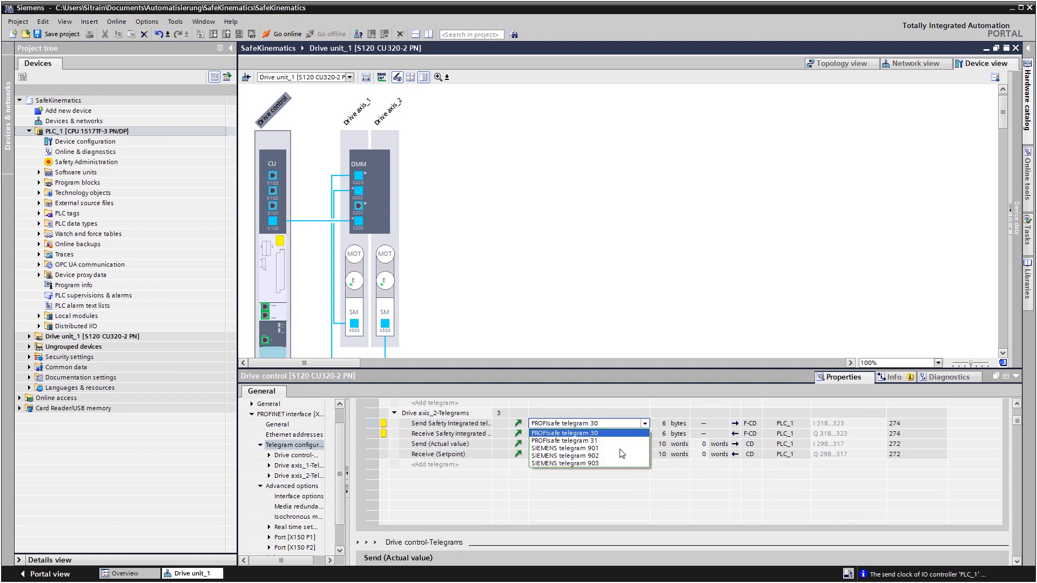
{"action": "left_click", "coordinate": [620, 456]}
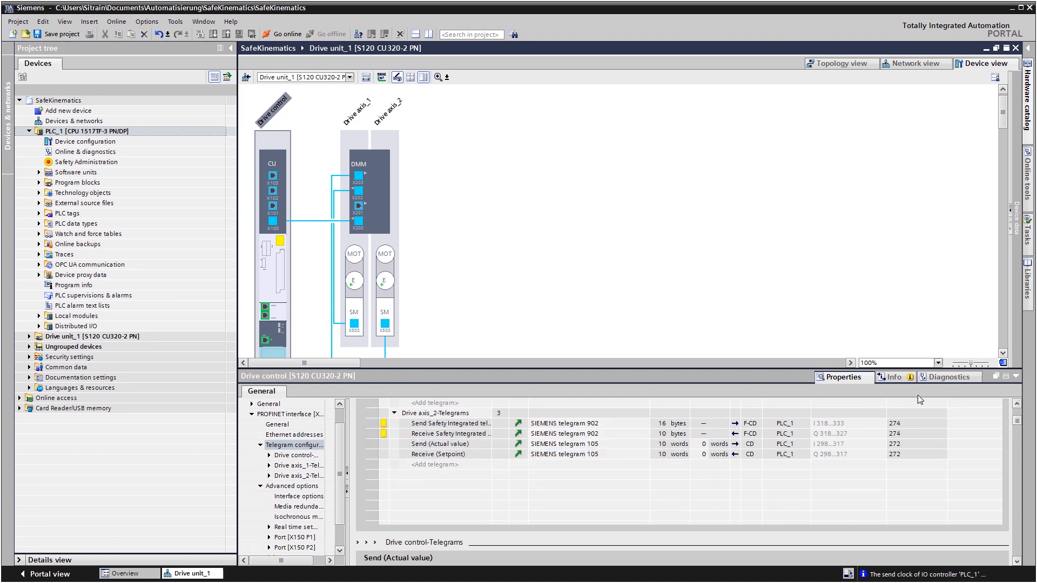
{"action": "left_click", "coordinate": [1016, 381]}
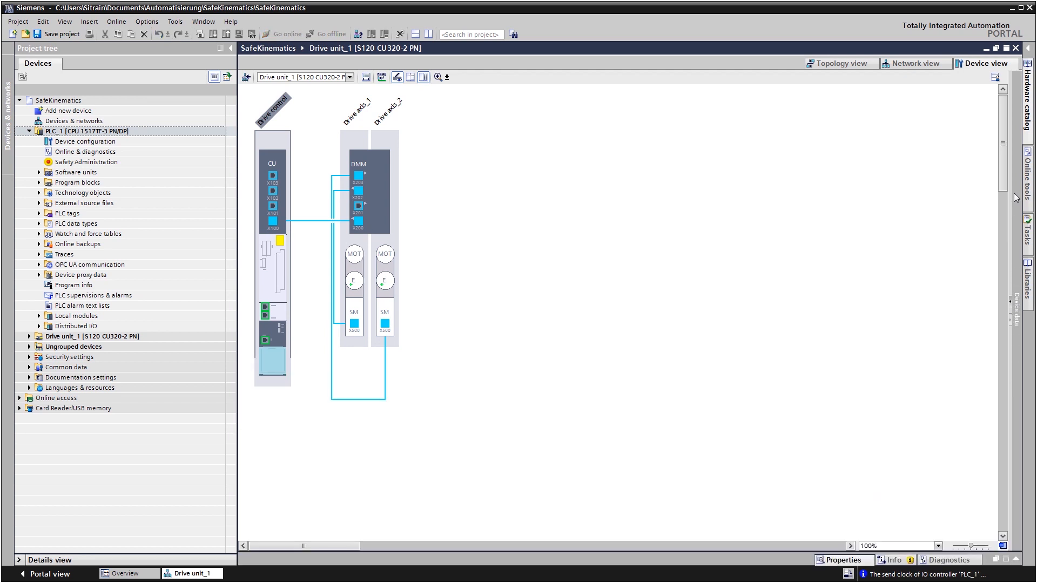
{"action": "left_click", "coordinate": [1015, 48]}
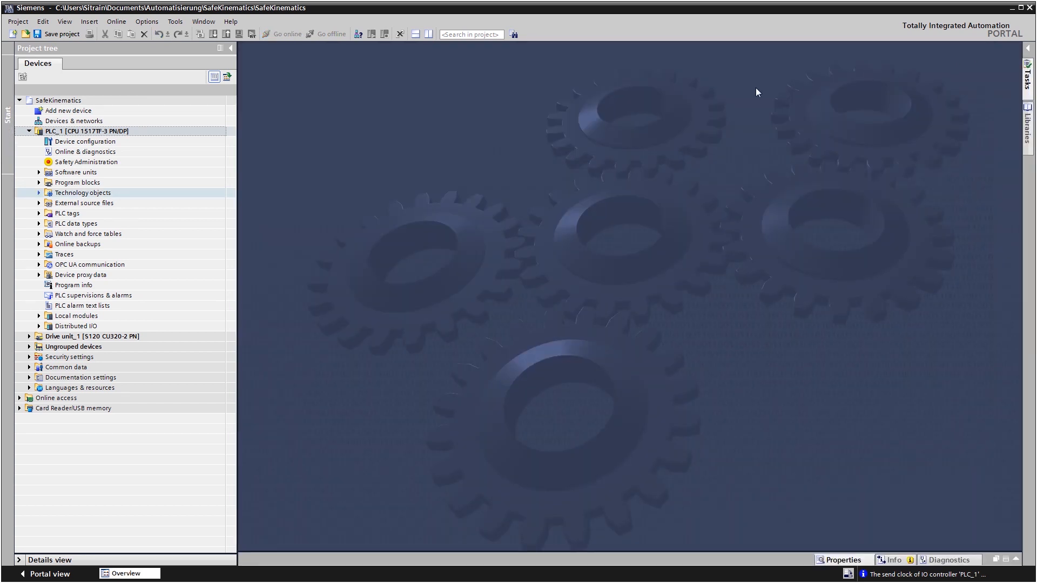
Add a TO_PositioningAxis technology object named PositioningAxis_1 to PLC_1.
{"action": "left_click", "coordinate": [38, 193]}
{"action": "double_click", "coordinate": [70, 204]}
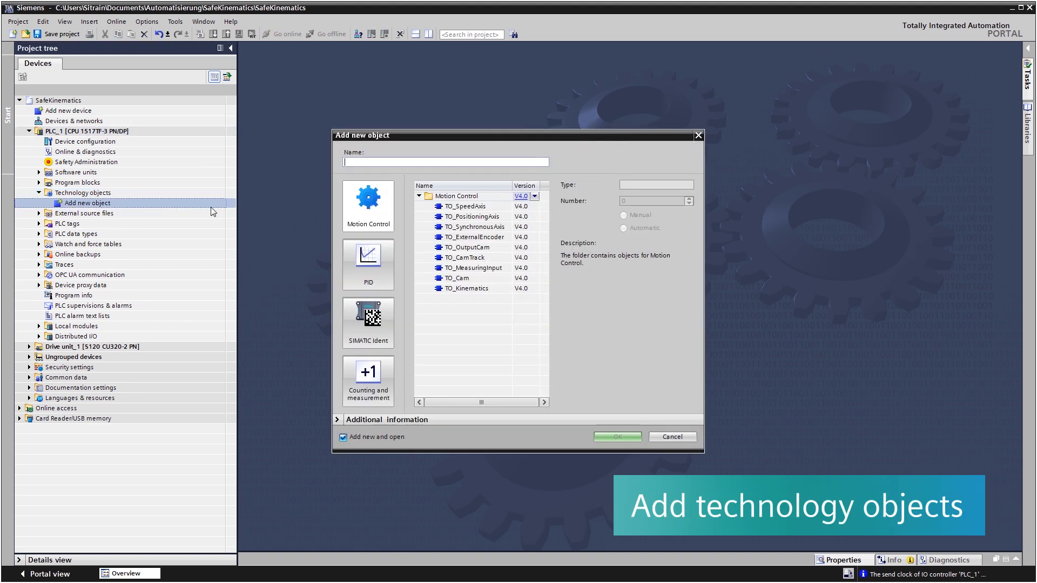
{"action": "left_click", "coordinate": [460, 217]}
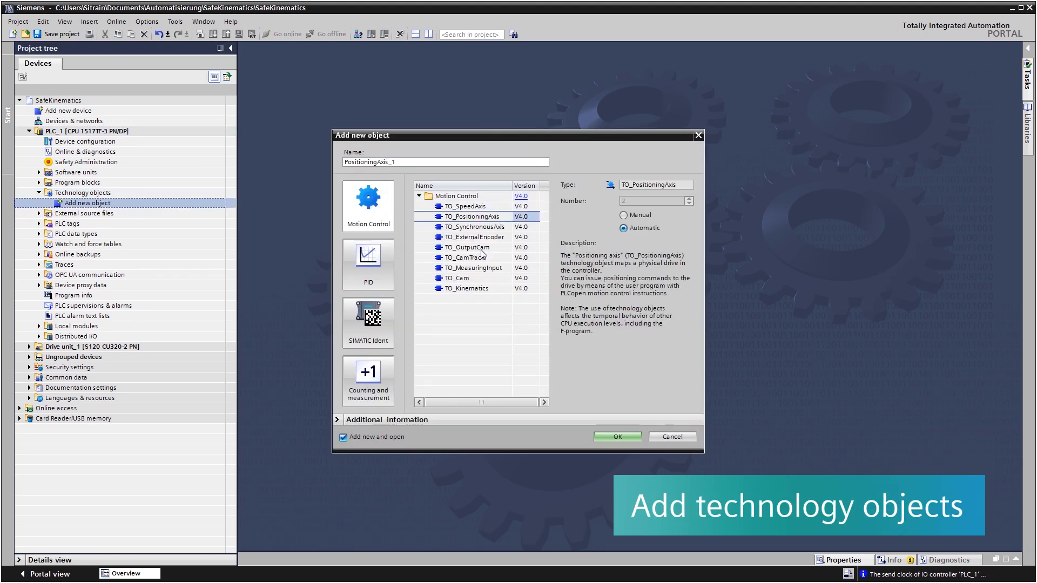
{"action": "left_click", "coordinate": [608, 437]}
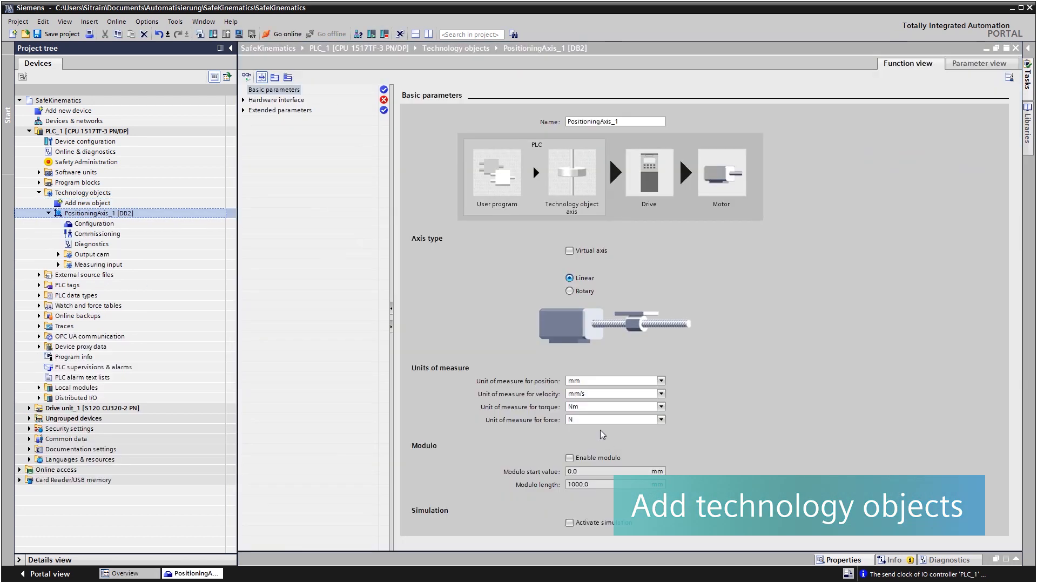
Assign Drive axis_1 of Drive unit_1 as the drive in the hardware interface of PositioningAxis_1.
{"action": "left_click", "coordinate": [286, 100]}
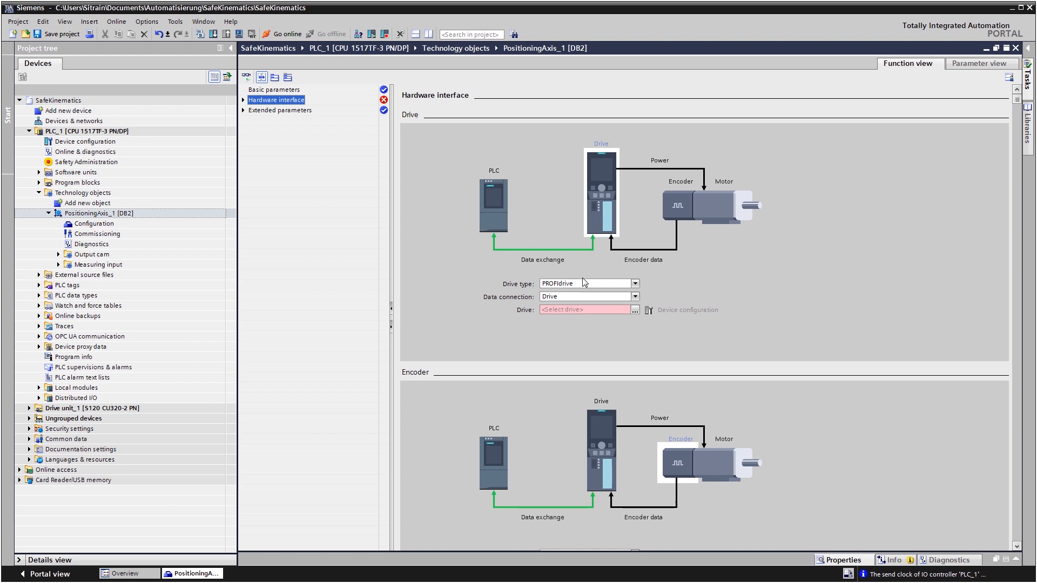
{"action": "left_click", "coordinate": [635, 310]}
{"action": "left_click", "coordinate": [552, 340]}
{"action": "left_click", "coordinate": [601, 351]}
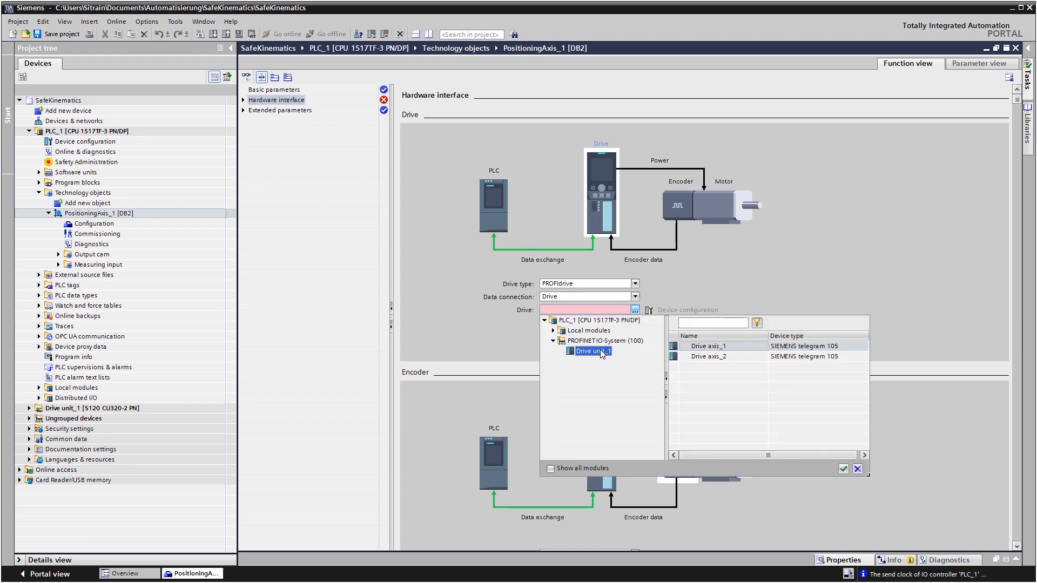
{"action": "left_click", "coordinate": [677, 347]}
{"action": "left_click", "coordinate": [841, 469]}
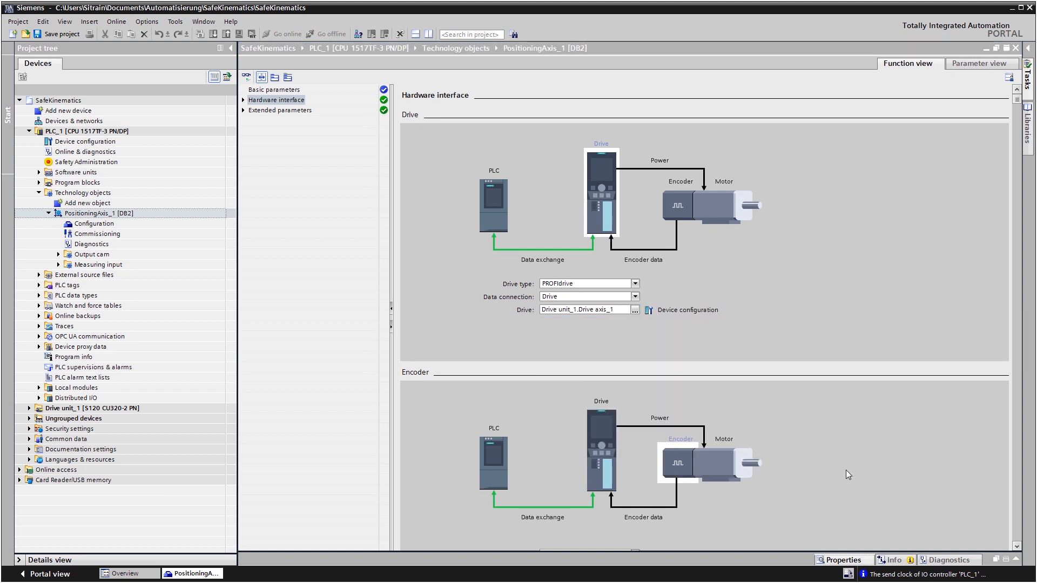
Add a second TO_PositioningAxis technology object named PositioningAxis_2 to PLC_1.
{"action": "double_click", "coordinate": [116, 205]}
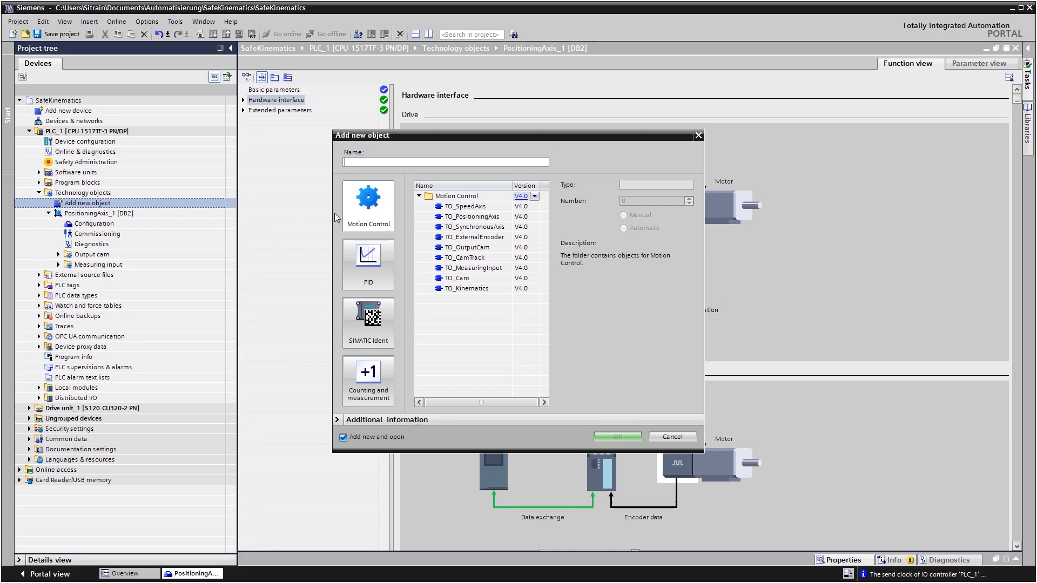
{"action": "left_click", "coordinate": [448, 217]}
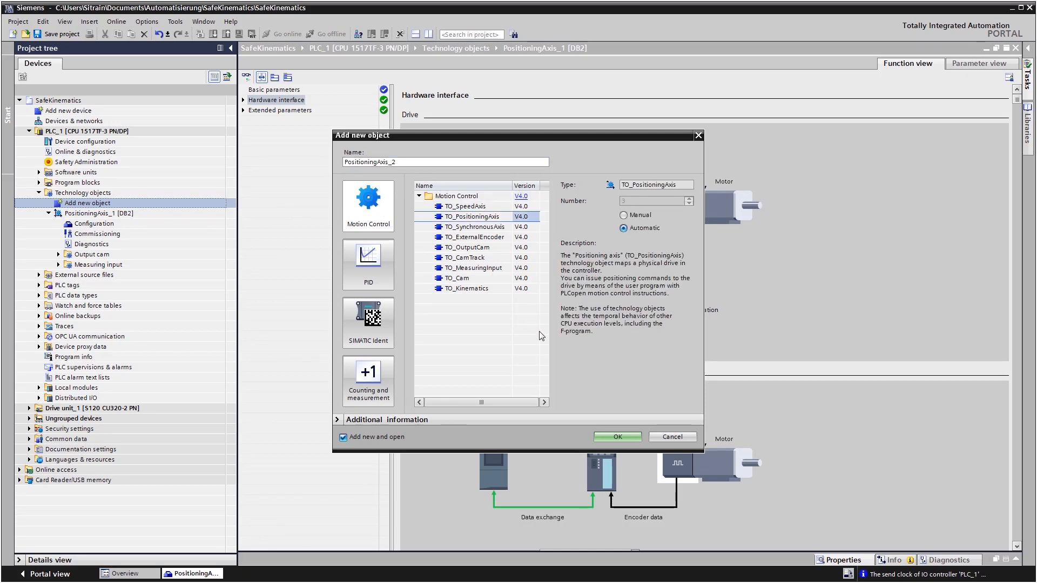
{"action": "left_click", "coordinate": [625, 435]}
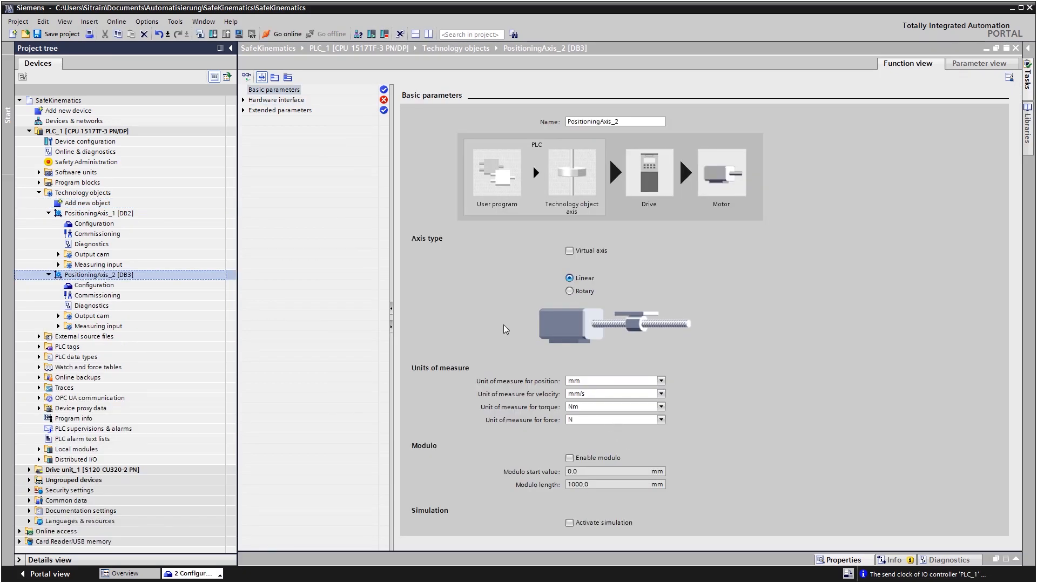
Assign Drive axis_2 of Drive unit_1 as the drive of PositioningAxis_2, and close the axis configuration.
{"action": "left_click", "coordinate": [261, 103]}
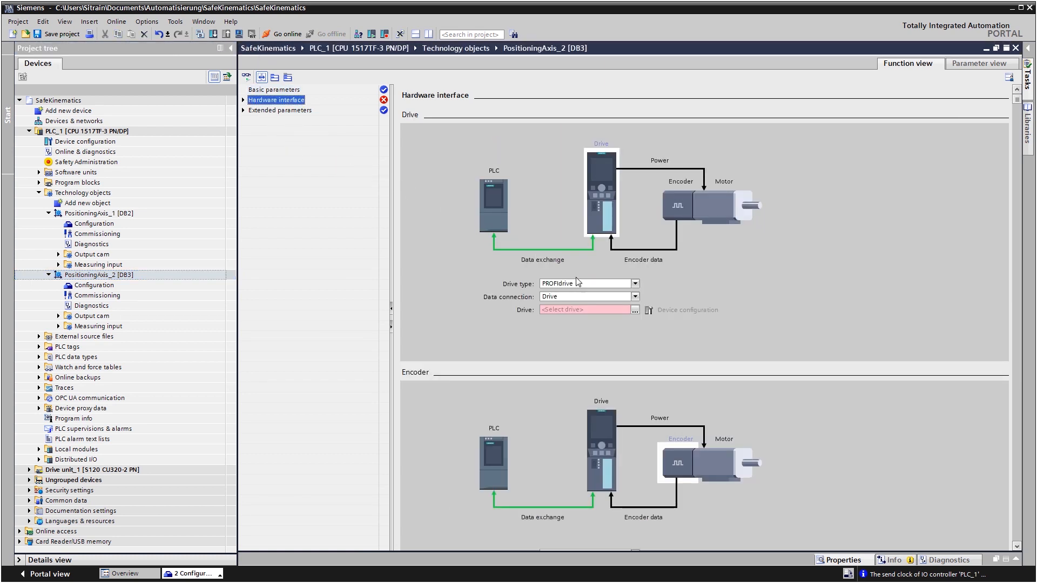
{"action": "left_click", "coordinate": [635, 310]}
{"action": "left_click", "coordinate": [553, 341]}
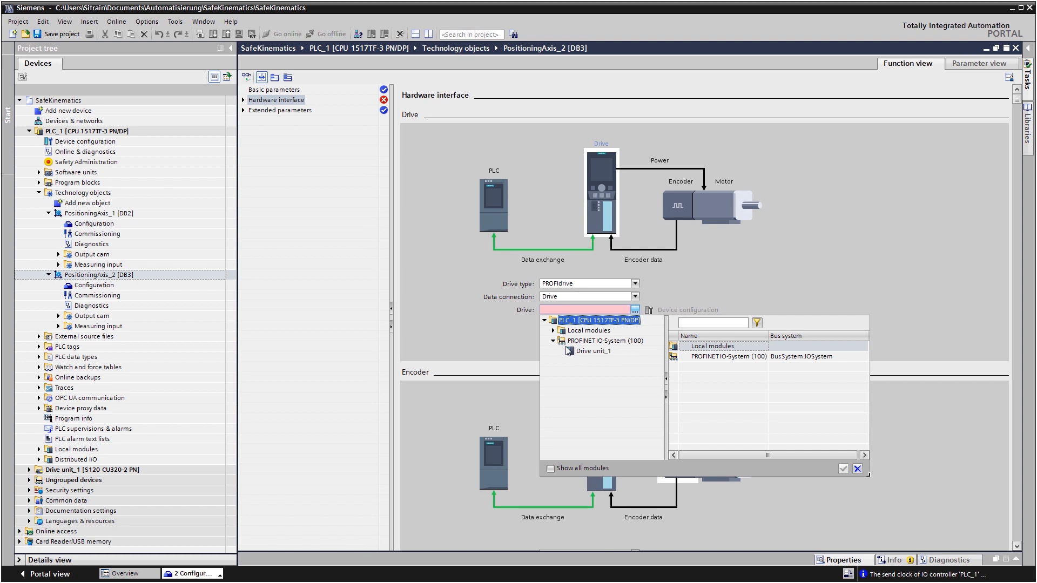
{"action": "left_click", "coordinate": [595, 351]}
{"action": "left_click", "coordinate": [674, 357]}
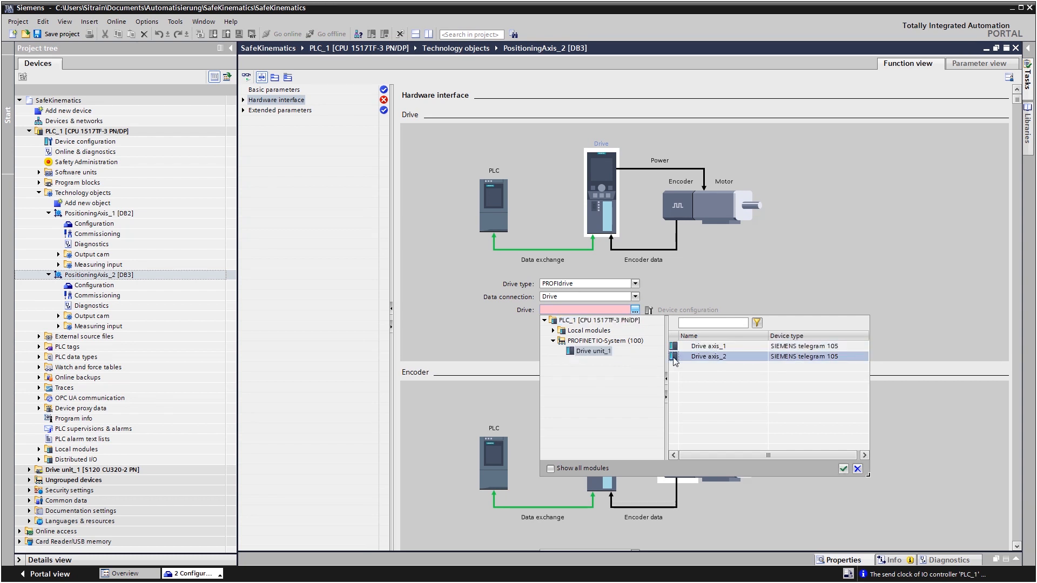
{"action": "left_click", "coordinate": [840, 468]}
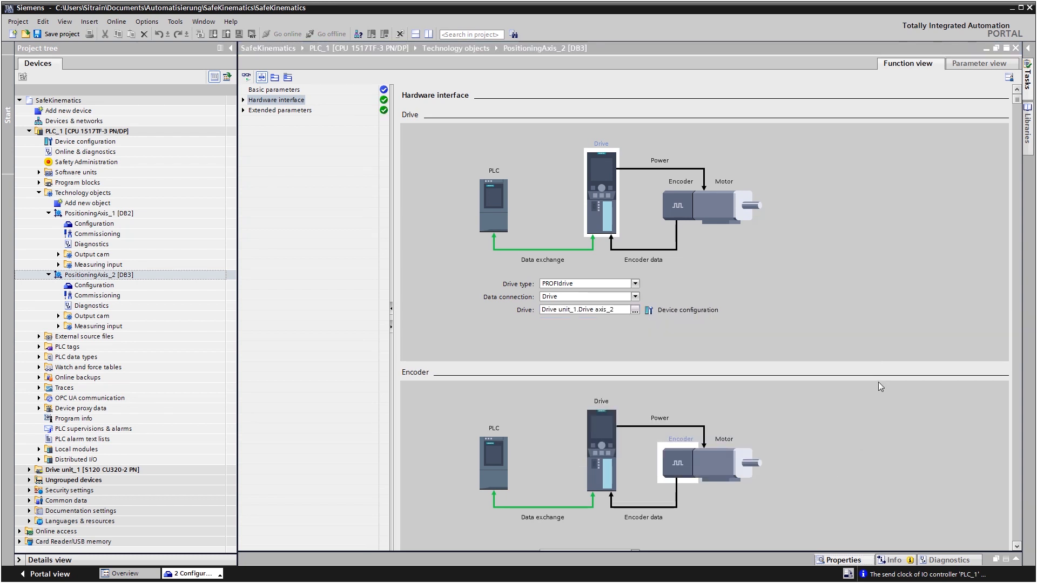
{"action": "left_click", "coordinate": [1015, 48]}
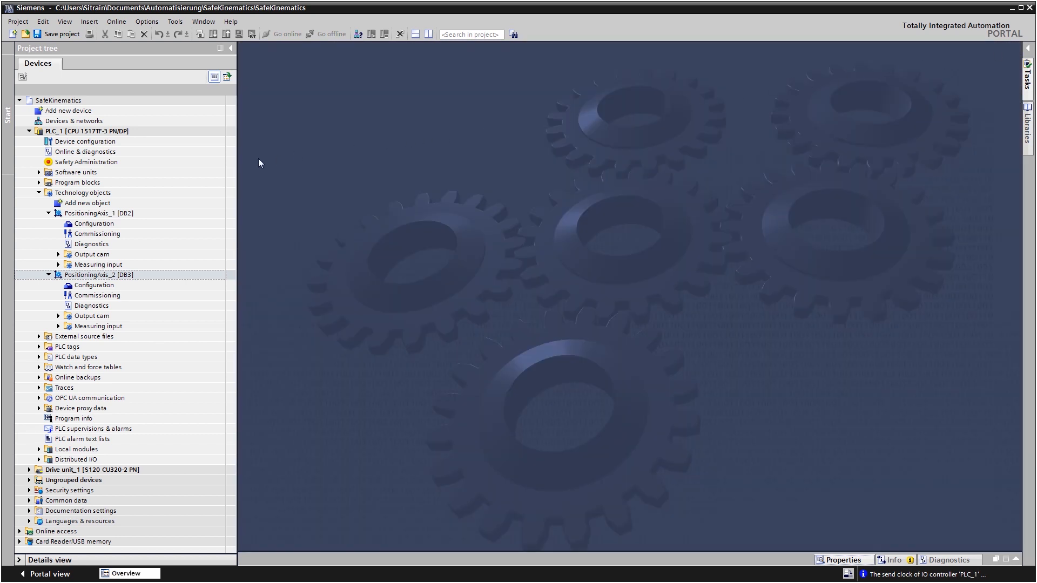
Accept the MC-Servo [OB91] cycle time as synchronous to the bus on PROFINET IO-System (100) with factor 1.
{"action": "left_click", "coordinate": [39, 193]}
{"action": "left_click", "coordinate": [39, 183]}
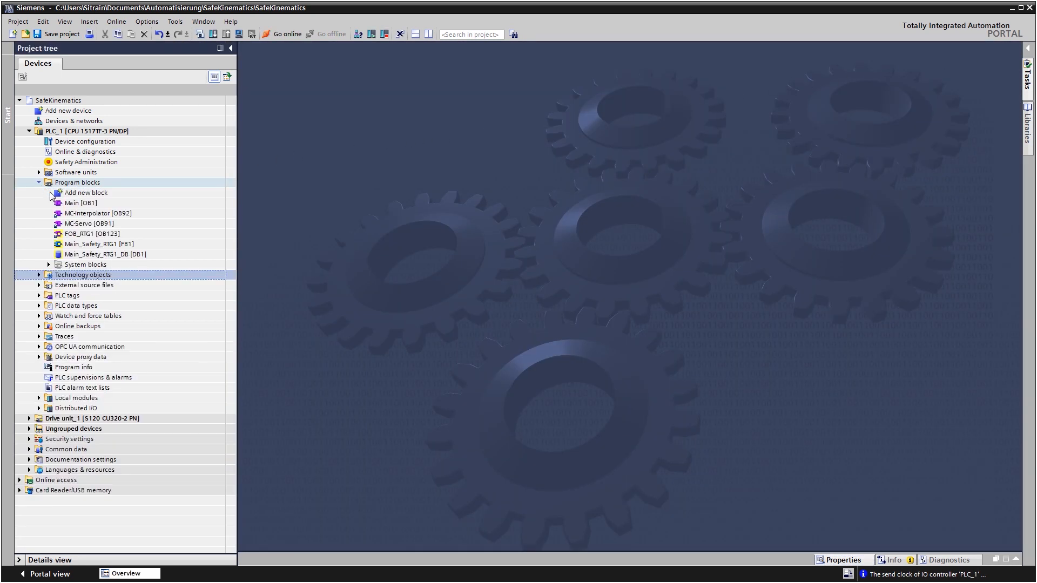
{"action": "right_click", "coordinate": [95, 224]}
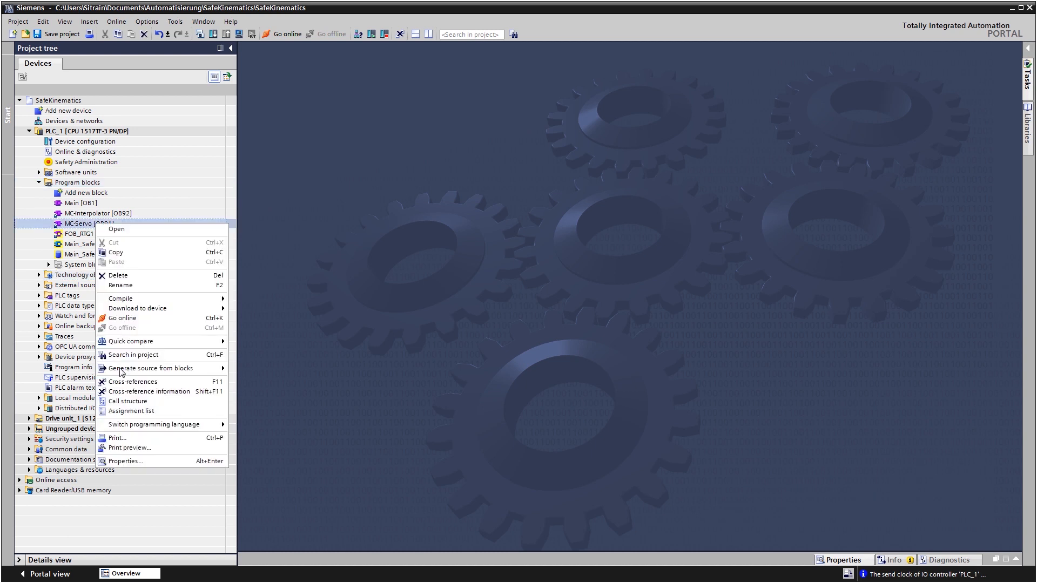
{"action": "left_click", "coordinate": [123, 462]}
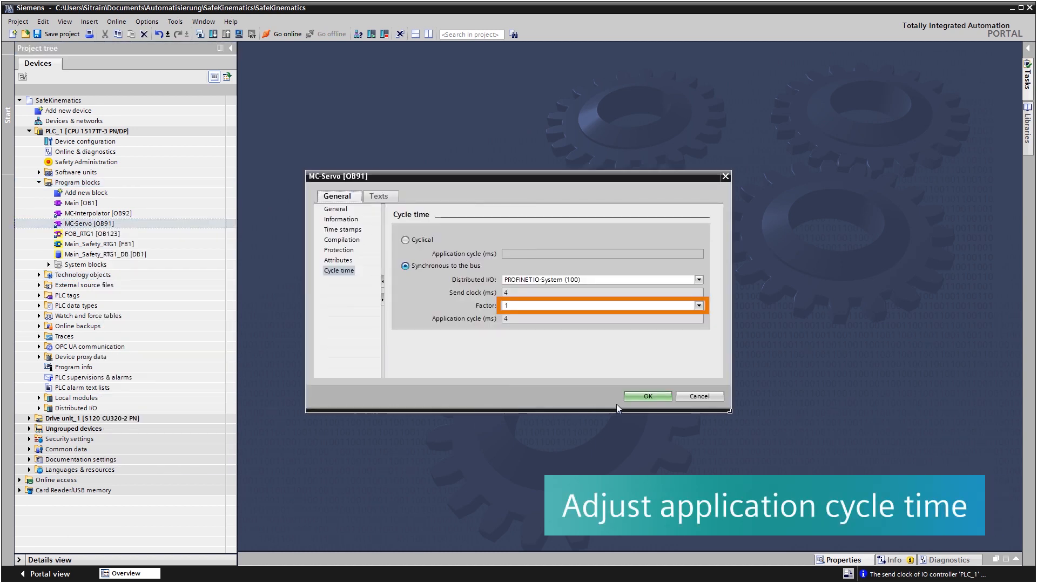
{"action": "left_click", "coordinate": [653, 399]}
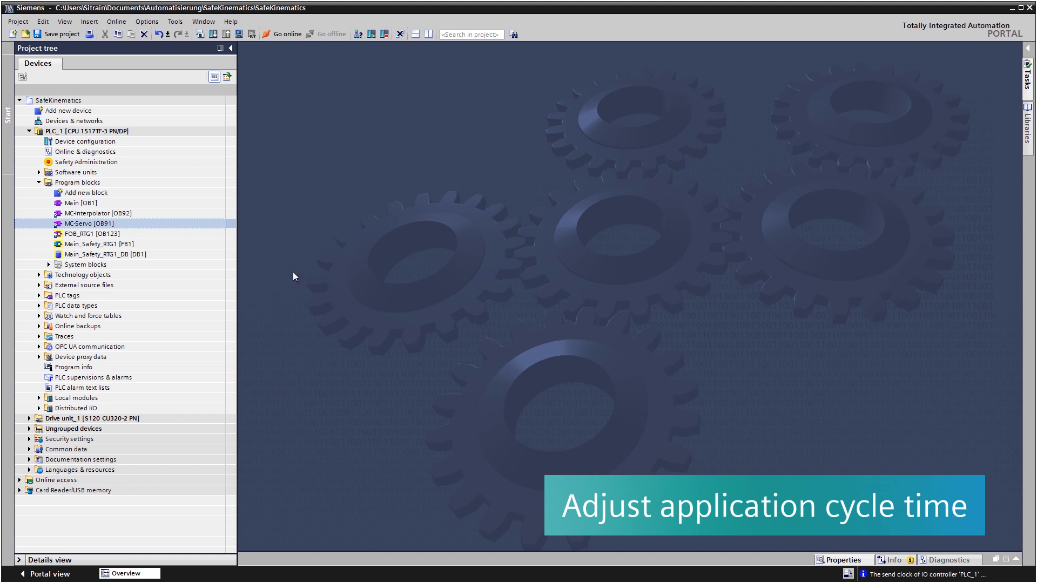
Open the enable logic in the basic parameterization of Drive axis_1 under Drive unit_1.
{"action": "left_click", "coordinate": [38, 182]}
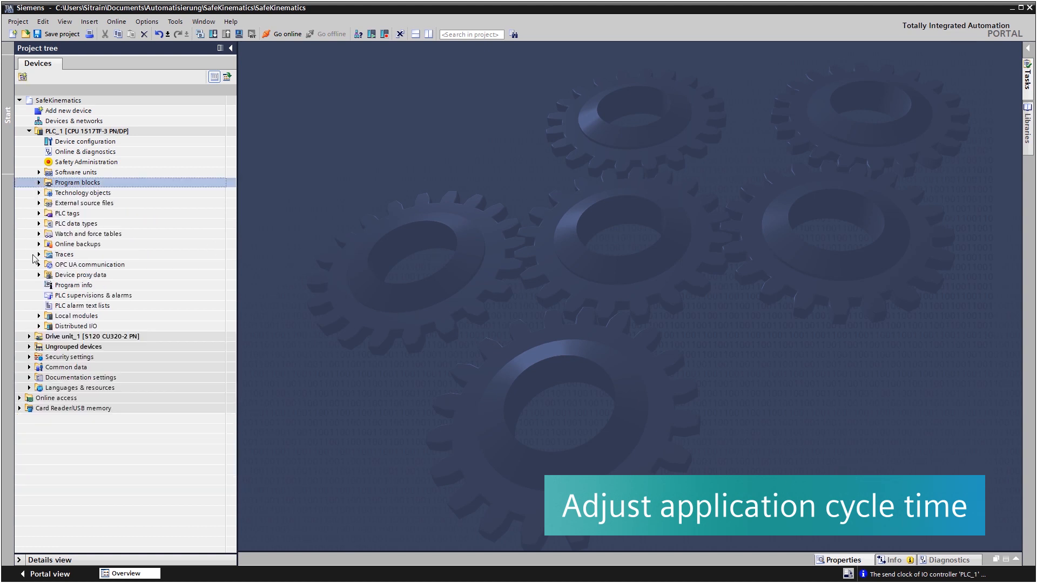
{"action": "left_click", "coordinate": [30, 336]}
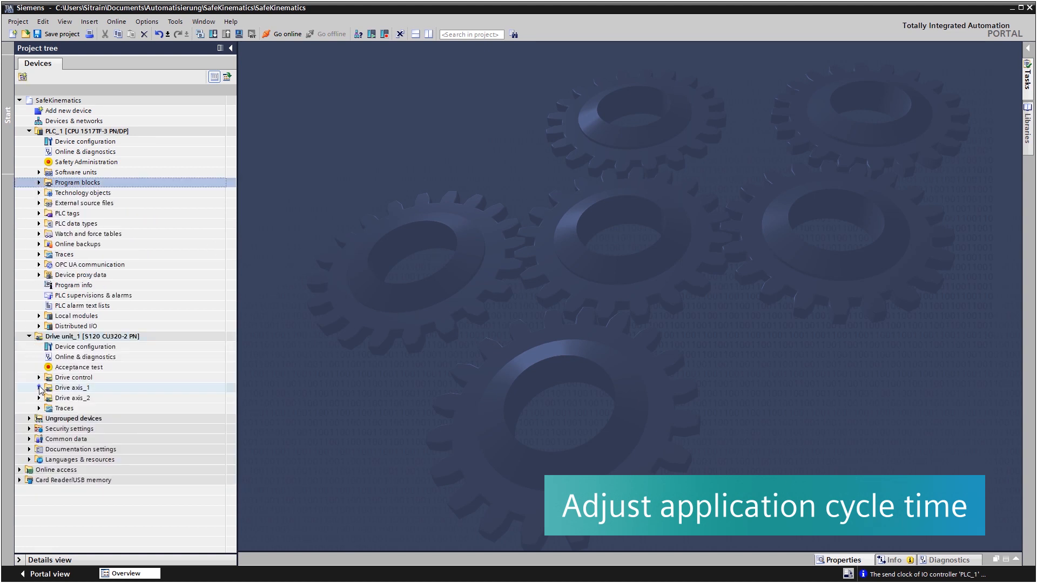
{"action": "left_click", "coordinate": [39, 388]}
{"action": "double_click", "coordinate": [75, 398]}
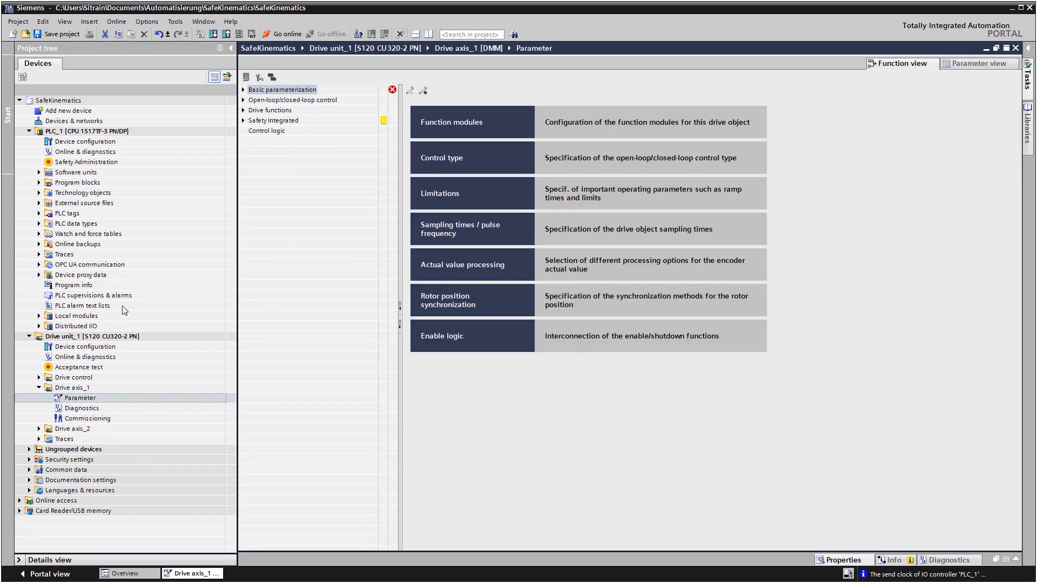
{"action": "left_click", "coordinate": [243, 90]}
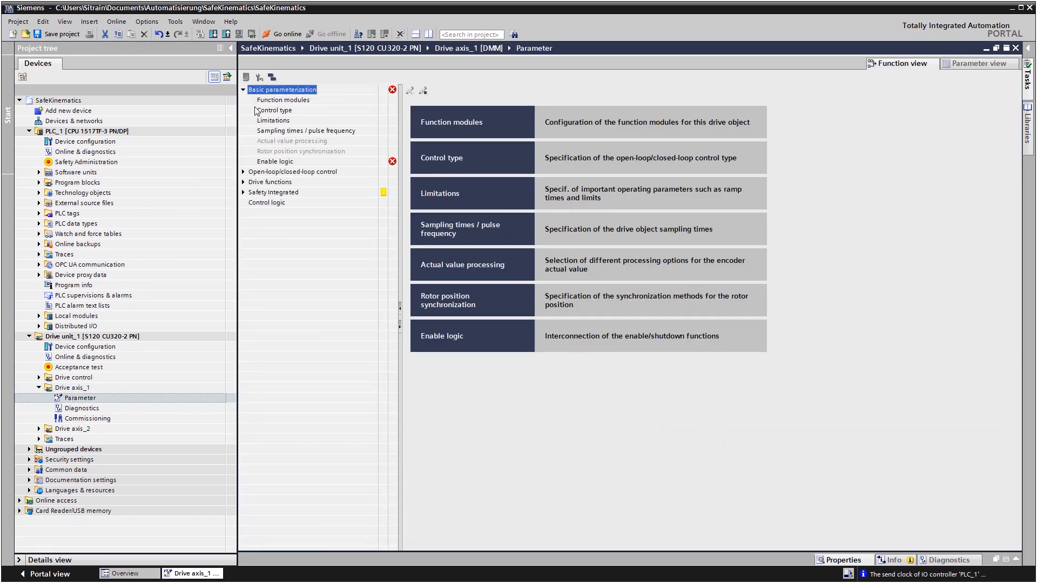
{"action": "left_click", "coordinate": [275, 161]}
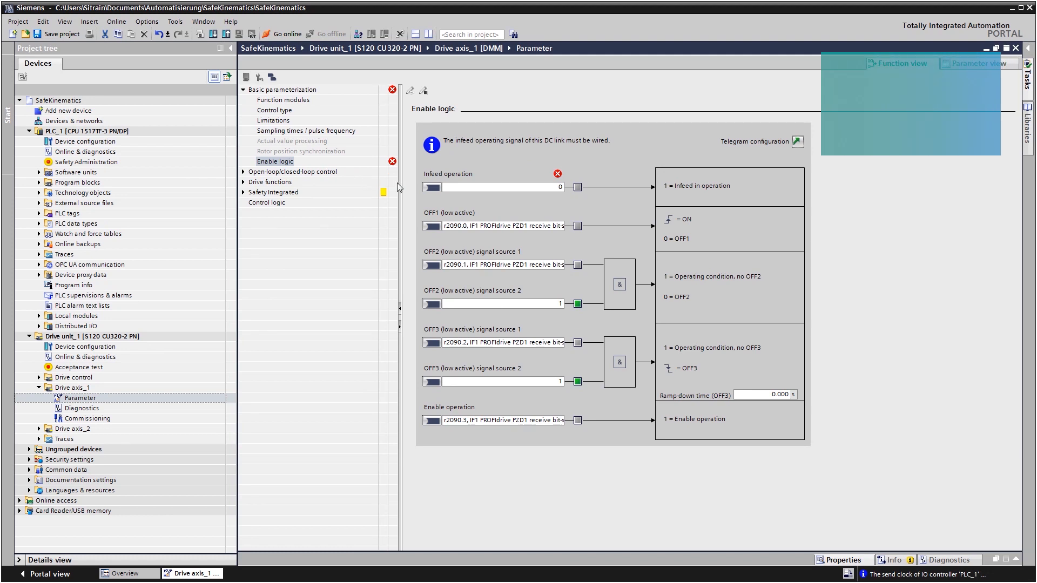
Wire the infeed operation signal (p864) of Drive axis_1 to Drive control r722.0, DI 0 (X122.1/X121.1).
{"action": "left_click", "coordinate": [434, 194]}
{"action": "left_click", "coordinate": [451, 197]}
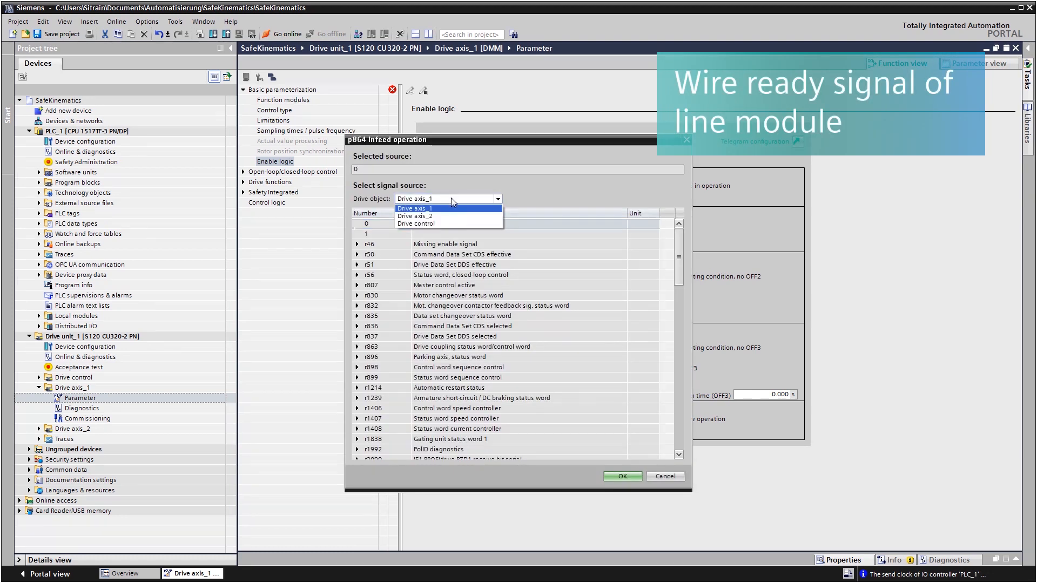
{"action": "left_click", "coordinate": [443, 222]}
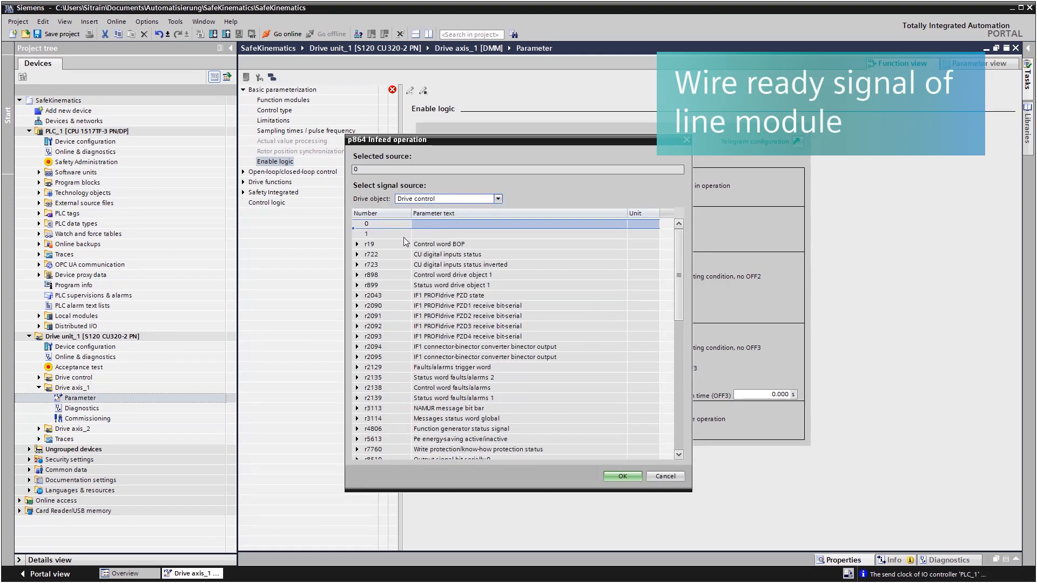
{"action": "left_click", "coordinate": [357, 254]}
{"action": "left_click", "coordinate": [378, 266]}
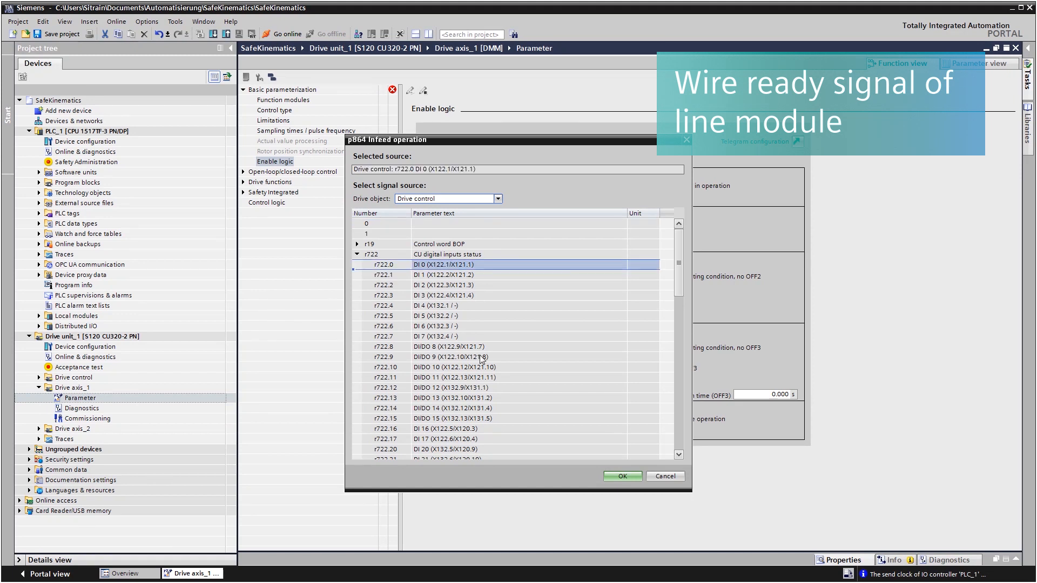
{"action": "left_click", "coordinate": [618, 475]}
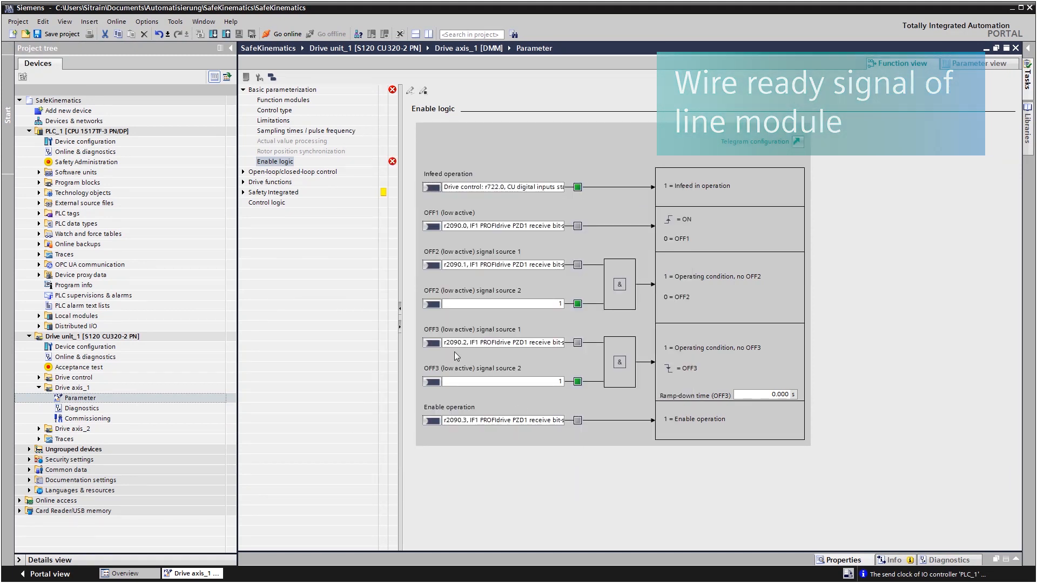
Select Extended / Advanced Functions as the Safety Integrated function of Drive axis_1 and enable SP position monitoring.
{"action": "left_click", "coordinate": [243, 192]}
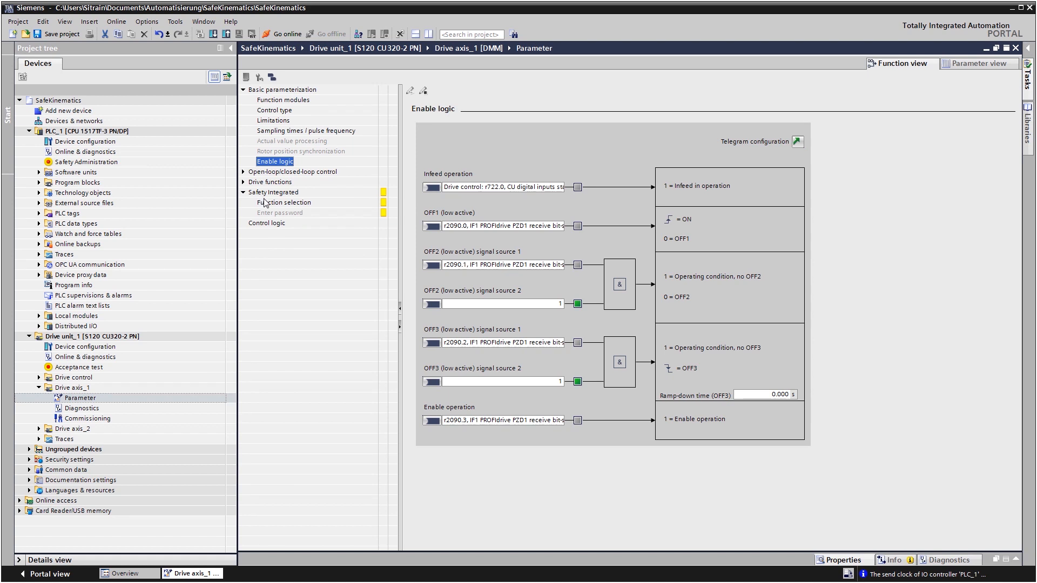
{"action": "left_click", "coordinate": [280, 204]}
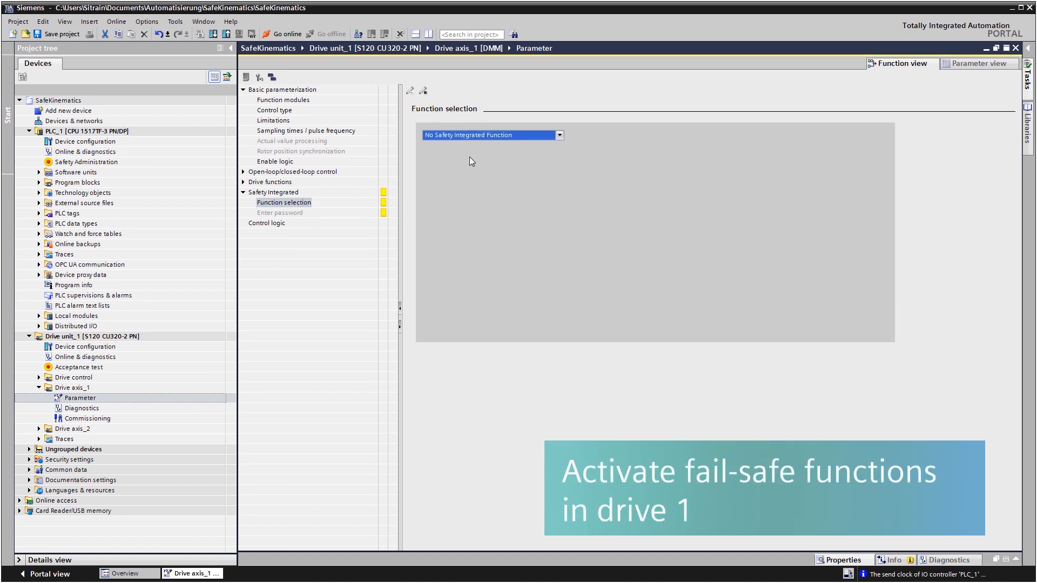
{"action": "left_click", "coordinate": [559, 135]}
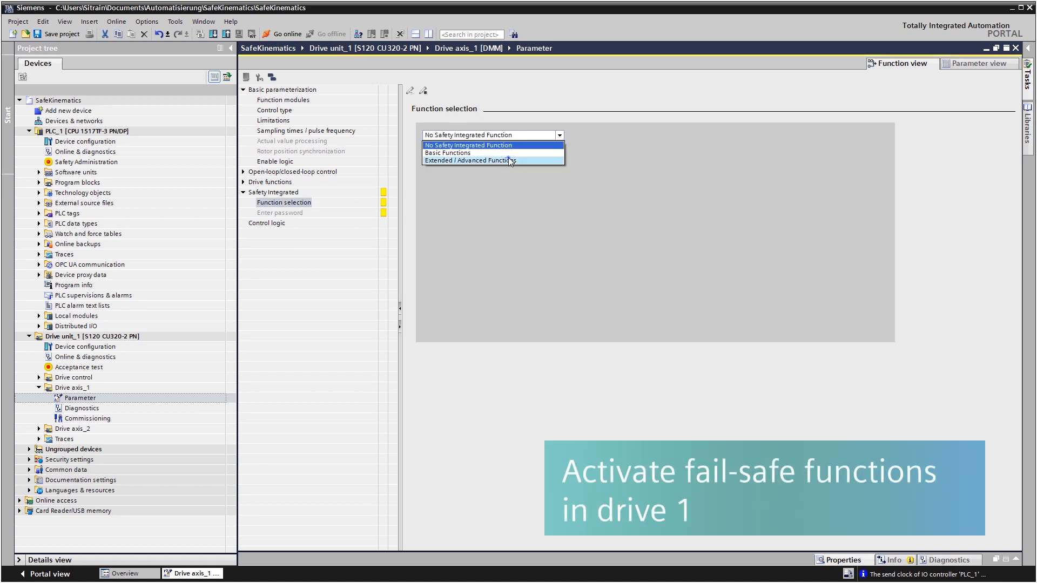
{"action": "left_click", "coordinate": [513, 160]}
{"action": "left_click", "coordinate": [782, 218]}
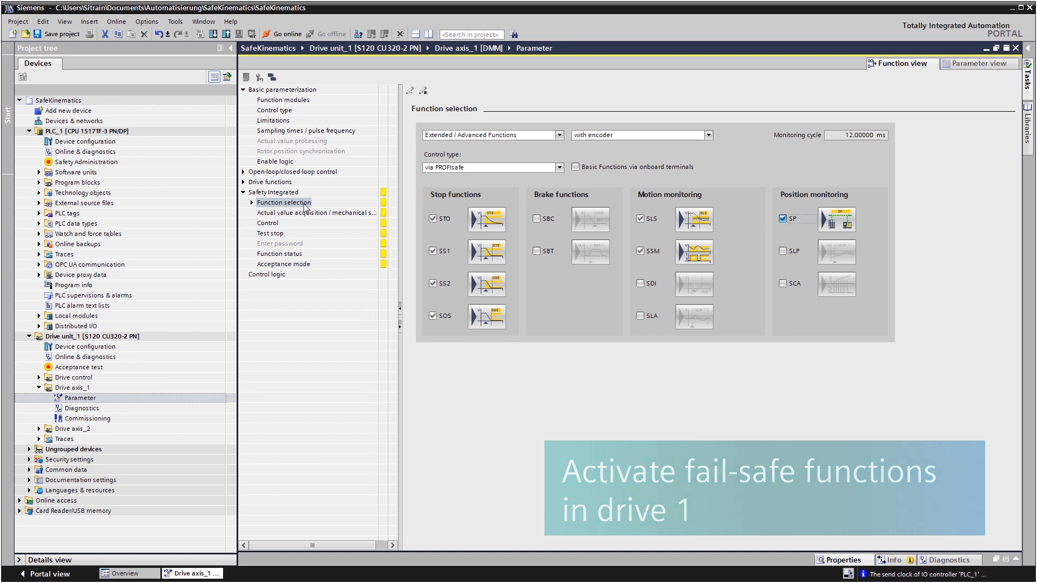
Change the SS1 braking response of Drive axis_1 and set its SP Safe Position to absolute.
{"action": "left_click", "coordinate": [252, 202]}
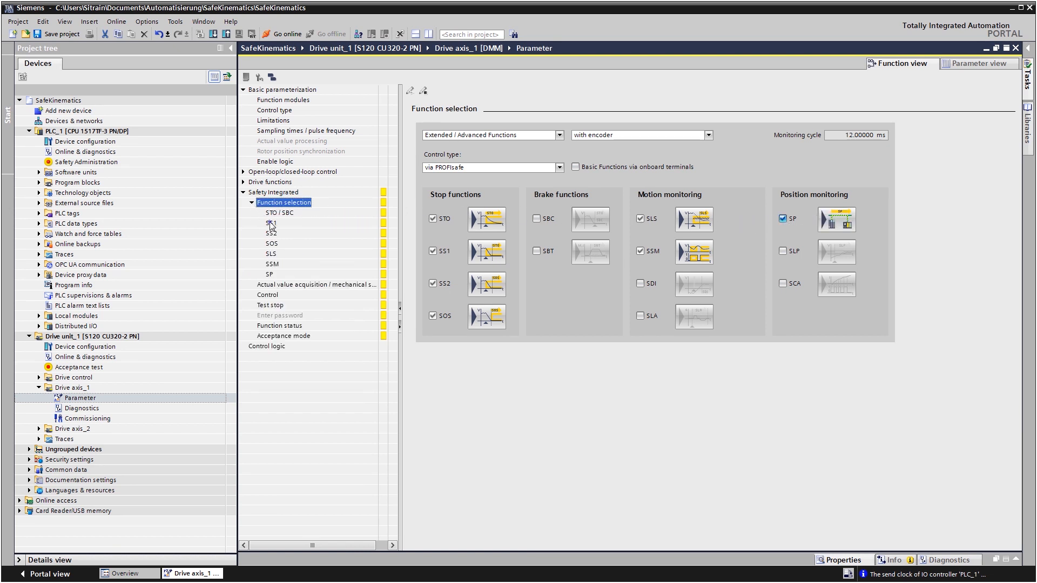
{"action": "left_click", "coordinate": [271, 223]}
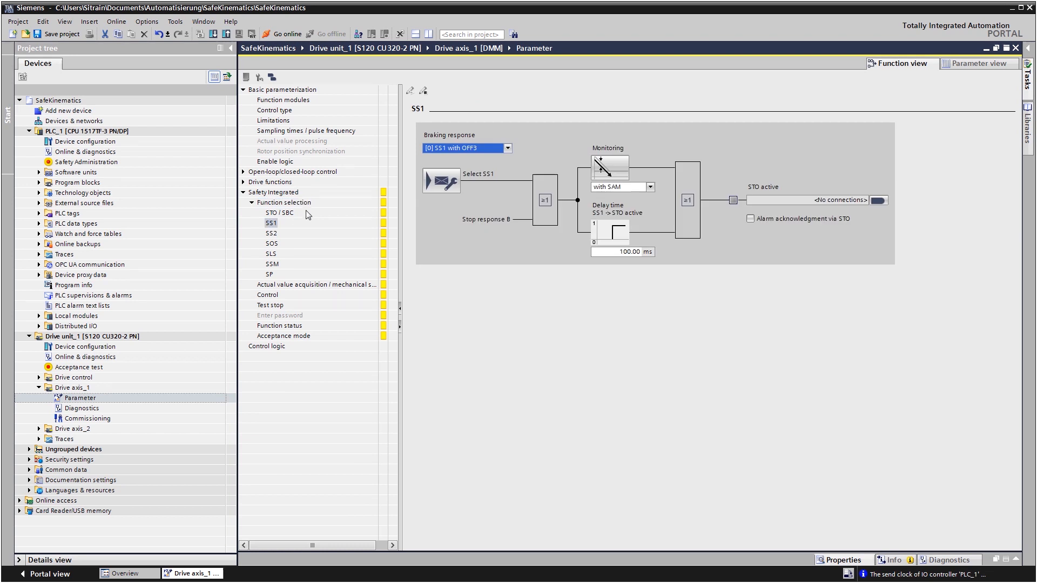
{"action": "left_click", "coordinate": [508, 148]}
{"action": "left_click", "coordinate": [486, 165]}
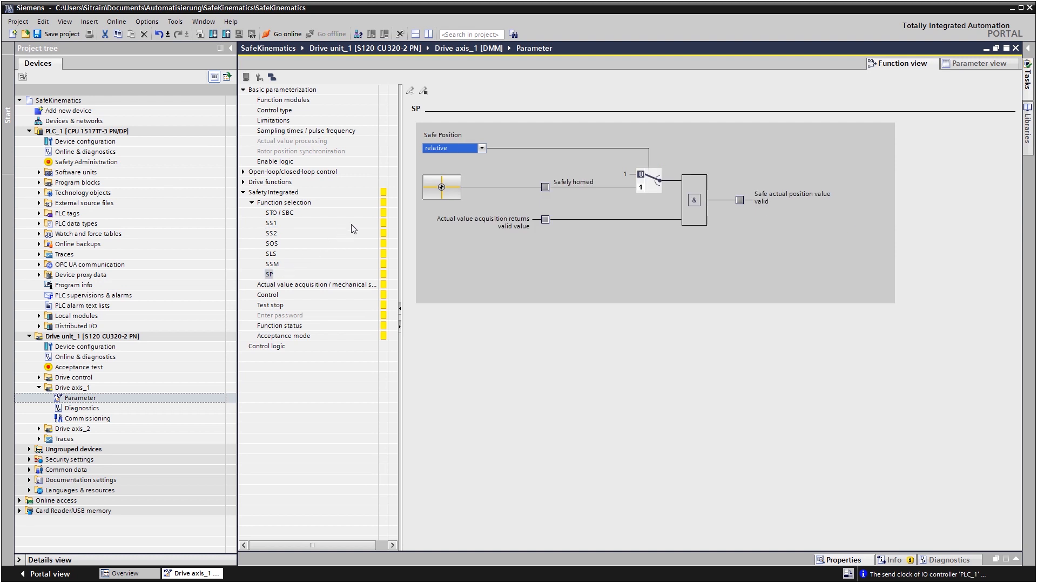
{"action": "left_click", "coordinate": [481, 149]}
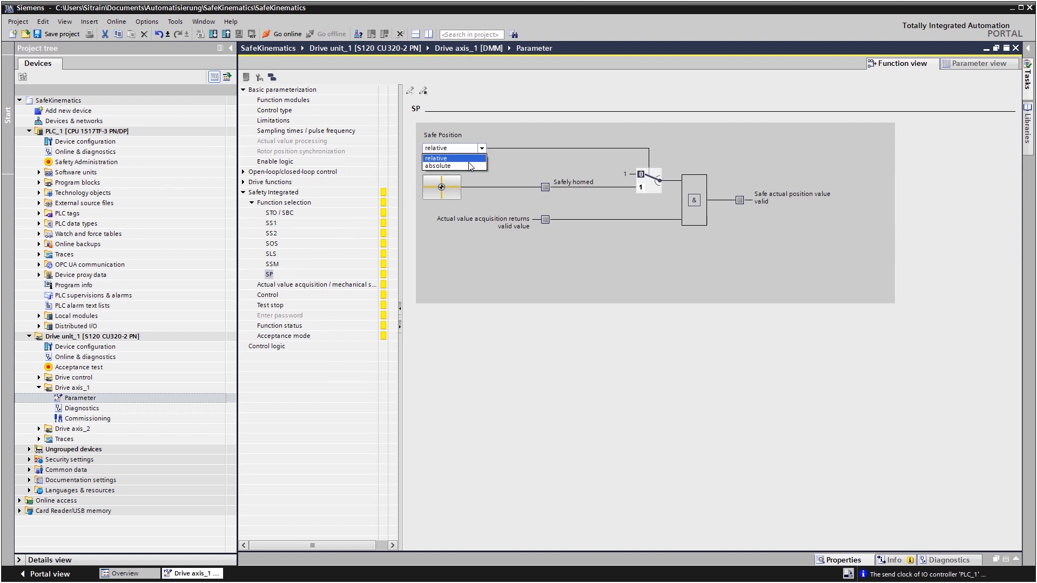
{"action": "left_click", "coordinate": [468, 165]}
Set the safety actual value acquisition cycle of Drive axis_1 to 1 ms.
{"action": "left_click", "coordinate": [349, 285]}
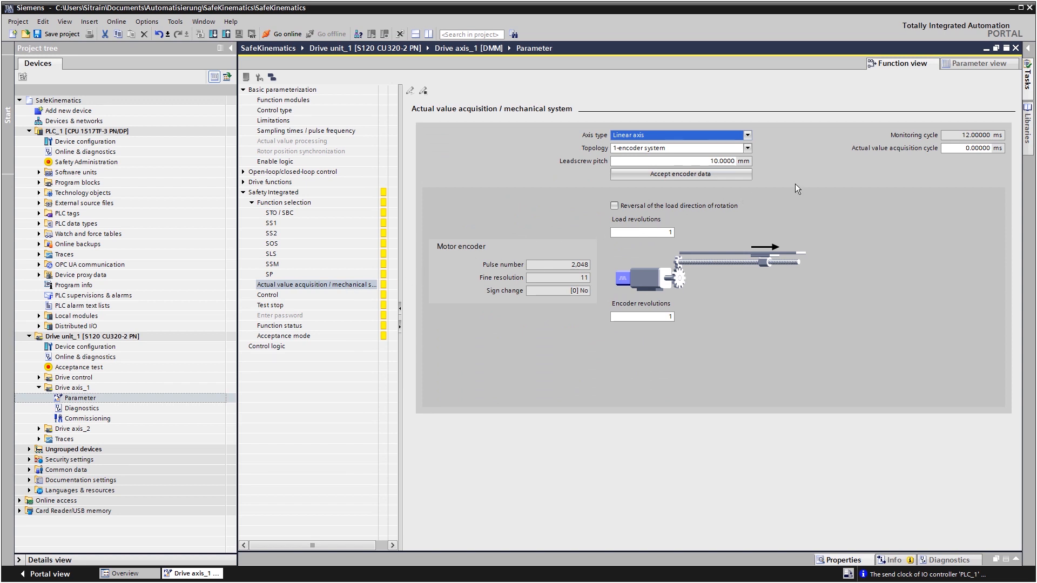
{"action": "left_click", "coordinate": [951, 148]}
{"action": "type", "text": "1"}
{"action": "key", "text": "Return"}
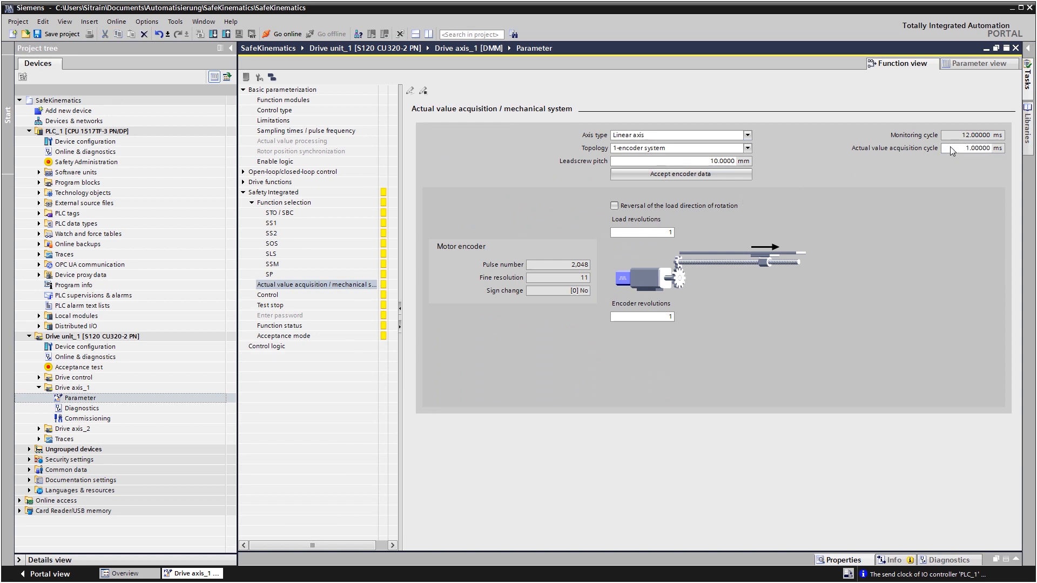
Set the SI Motion monitoring clock cycle p9500 of Drive axis_1 to 2 ms in the parameter list, and close the parameter editor.
{"action": "left_click", "coordinate": [978, 65]}
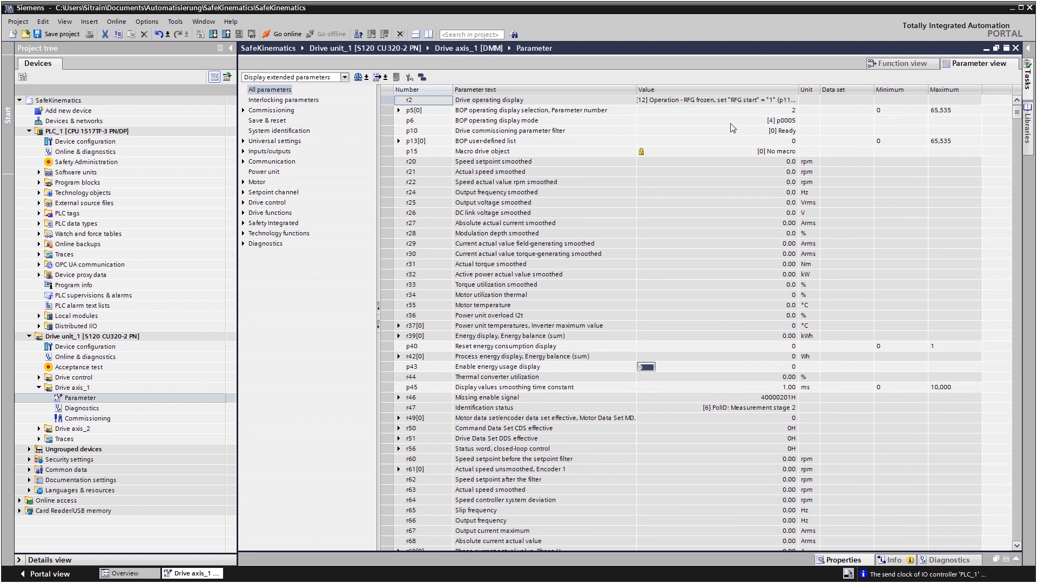
{"action": "left_click", "coordinate": [292, 224]}
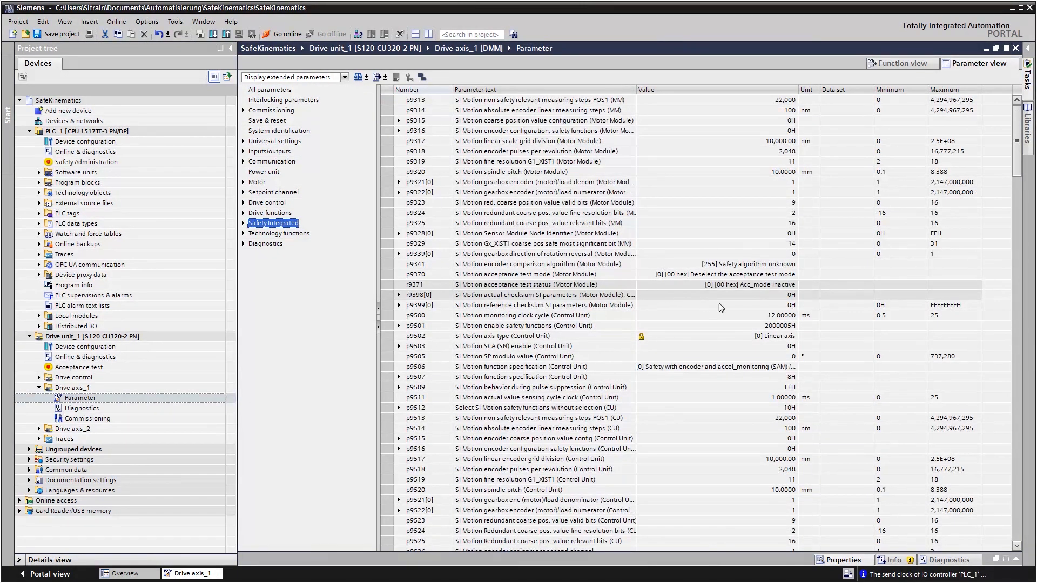
{"action": "left_click", "coordinate": [786, 318]}
{"action": "type", "text": "2"}
{"action": "key", "text": "Return"}
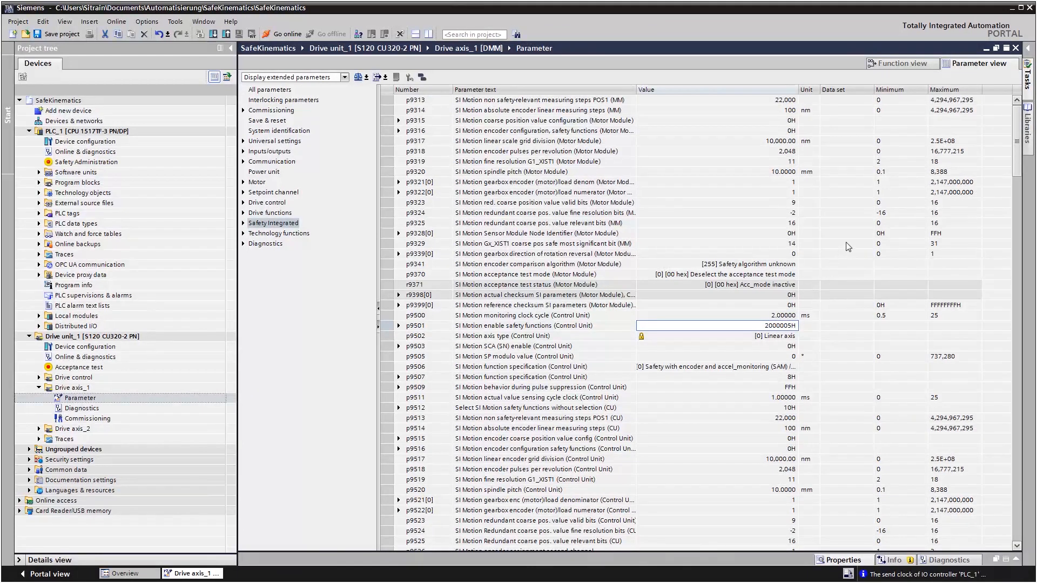
{"action": "left_click", "coordinate": [1015, 48]}
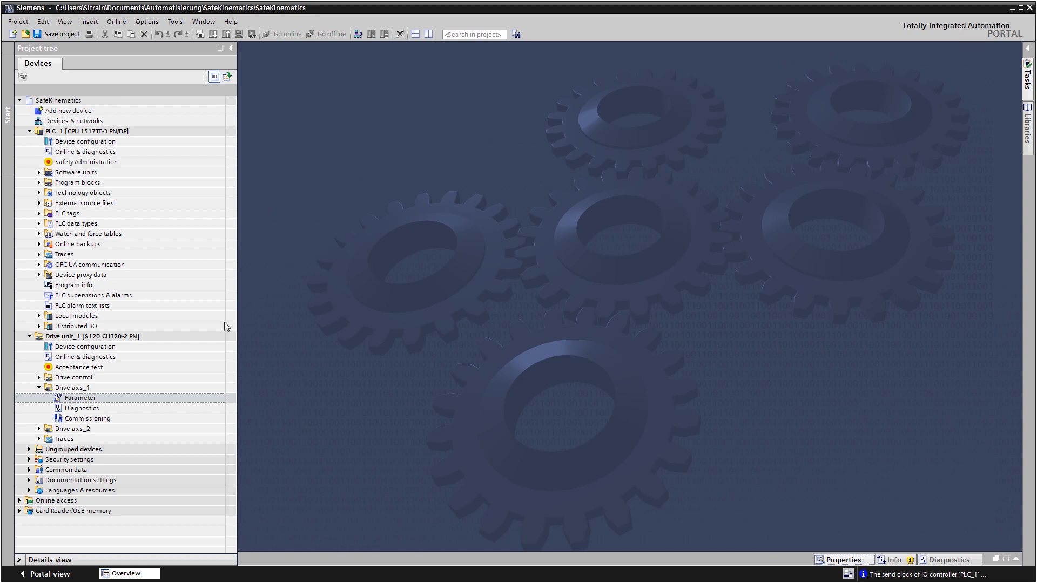
Open the enable logic in the basic parameterization of Drive axis_2.
{"action": "left_click", "coordinate": [57, 385]}
{"action": "left_click", "coordinate": [39, 388]}
{"action": "left_click", "coordinate": [39, 397]}
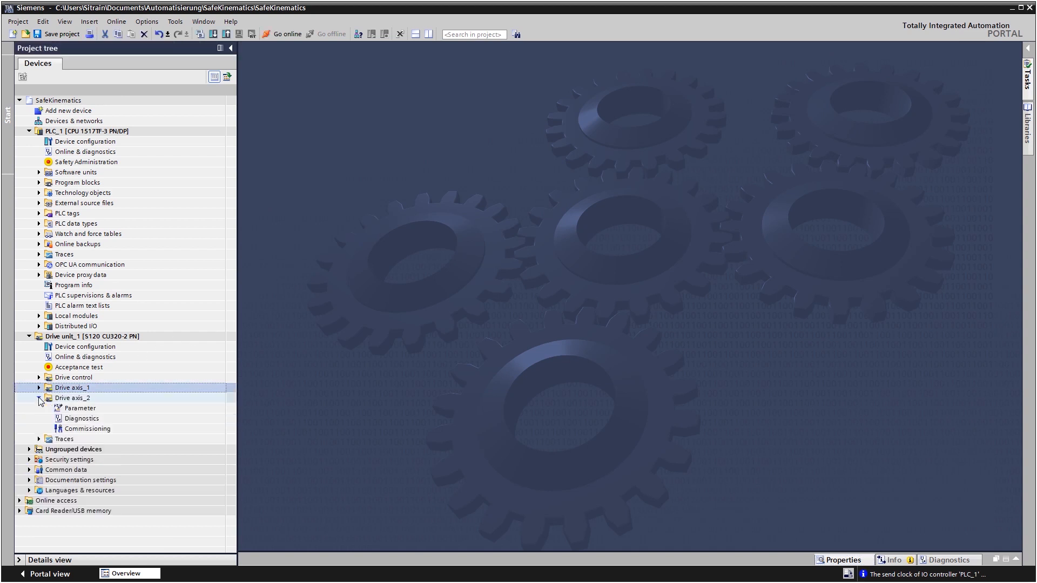
{"action": "double_click", "coordinate": [66, 409]}
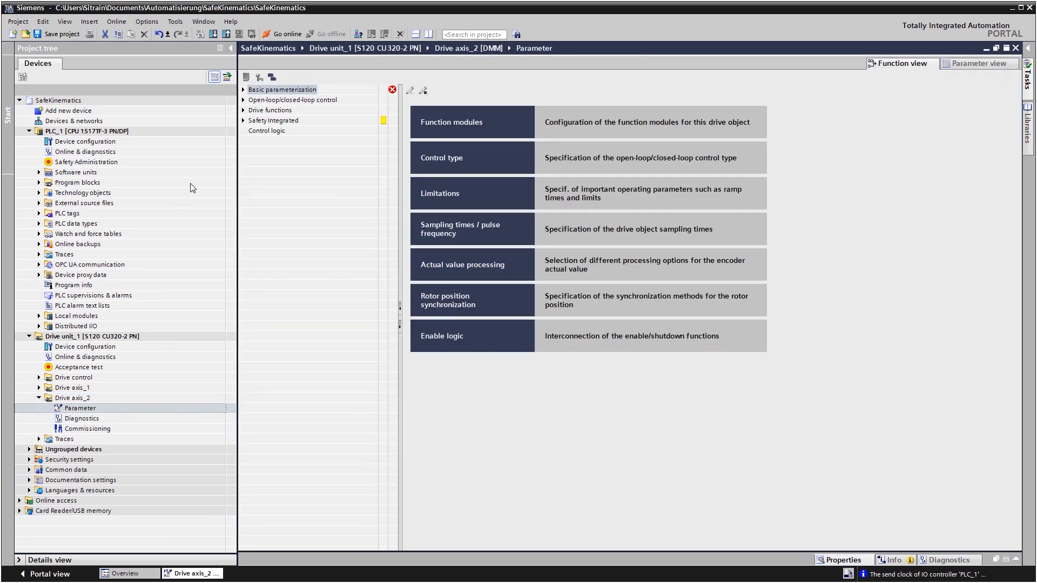
{"action": "left_click", "coordinate": [243, 89]}
{"action": "left_click", "coordinate": [275, 161]}
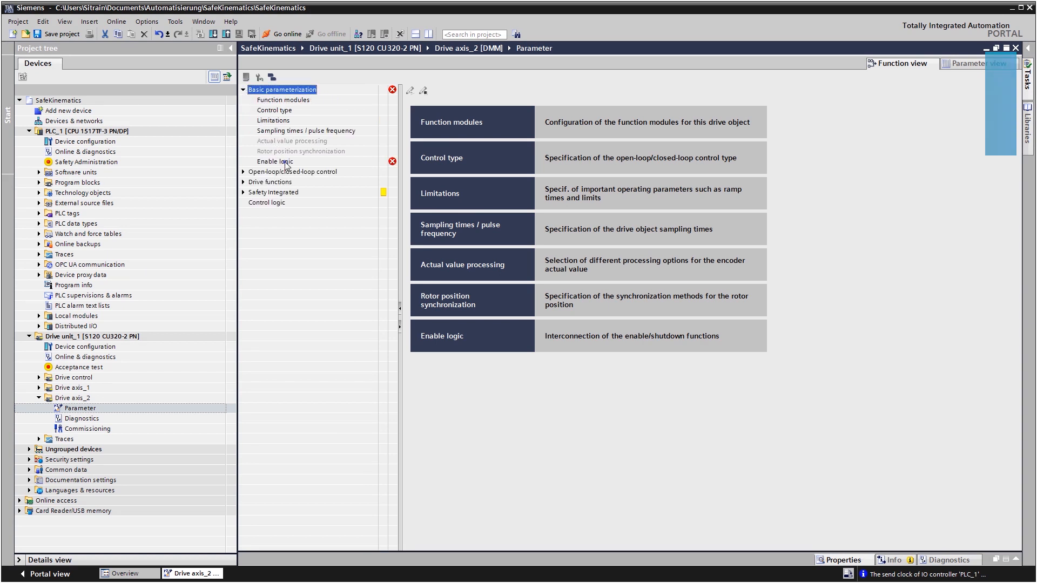
Wire the infeed operation signal (p864) of Drive axis_2 to Drive control r722.0, DI 0 (X122.1/X121.1).
{"action": "left_click", "coordinate": [432, 187]}
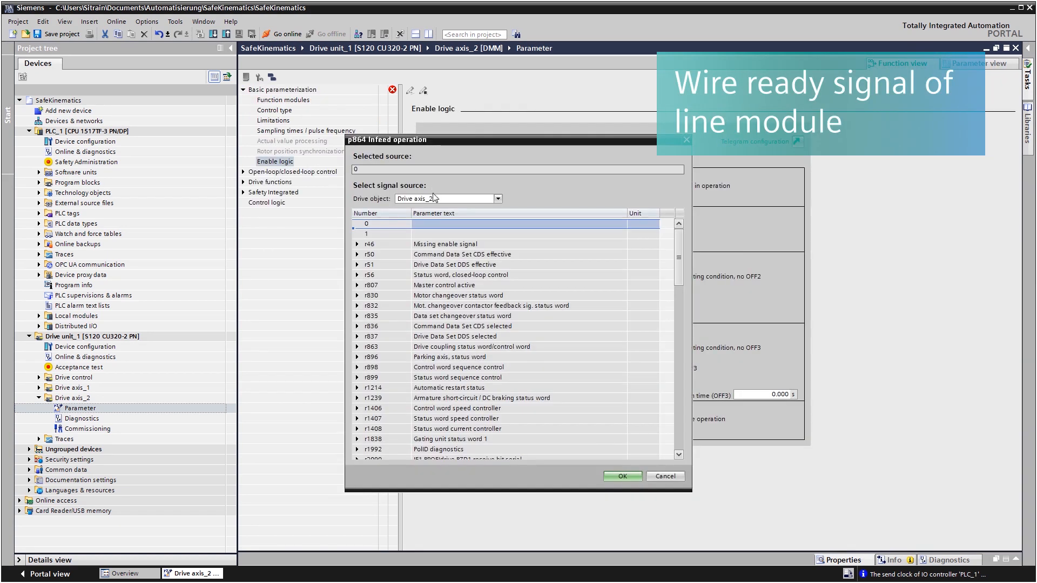
{"action": "left_click", "coordinate": [435, 199]}
{"action": "left_click", "coordinate": [424, 223]}
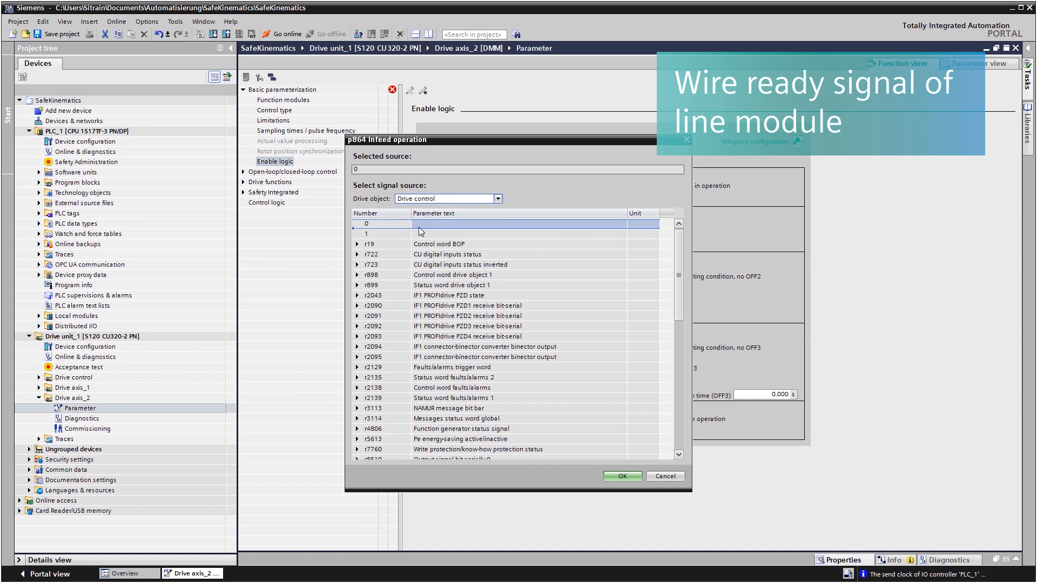
{"action": "left_click", "coordinate": [358, 255]}
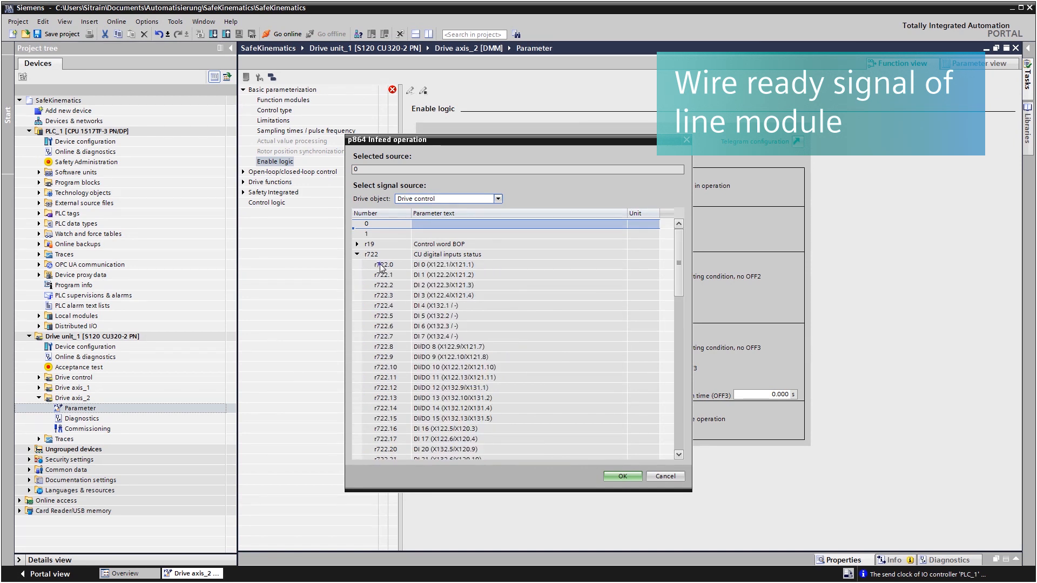
{"action": "left_click", "coordinate": [381, 265]}
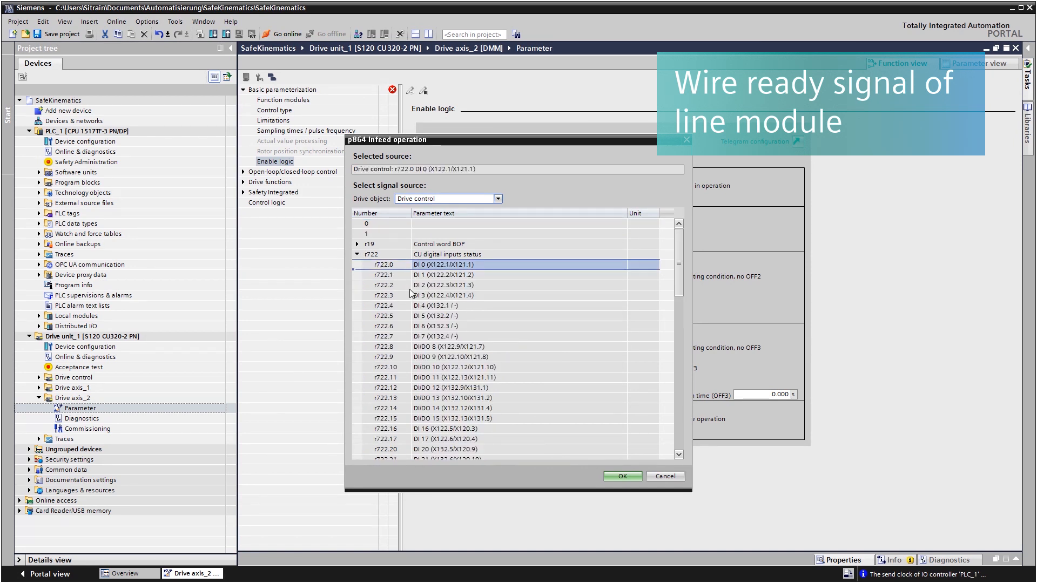
{"action": "left_click", "coordinate": [624, 476]}
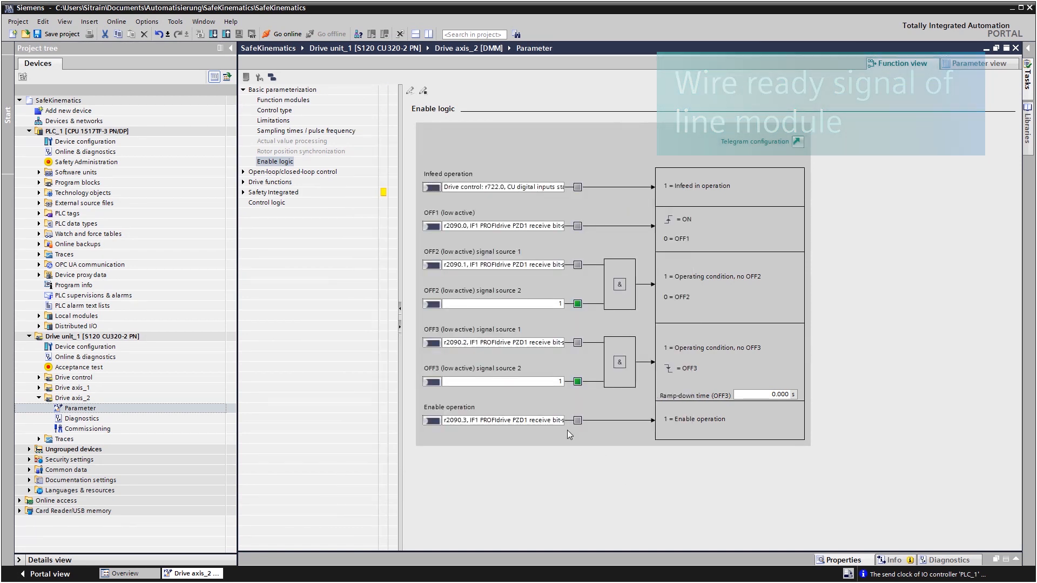
Select Extended / Advanced Functions as the Safety Integrated function of Drive axis_2 and enable SP position monitoring.
{"action": "left_click", "coordinate": [244, 193]}
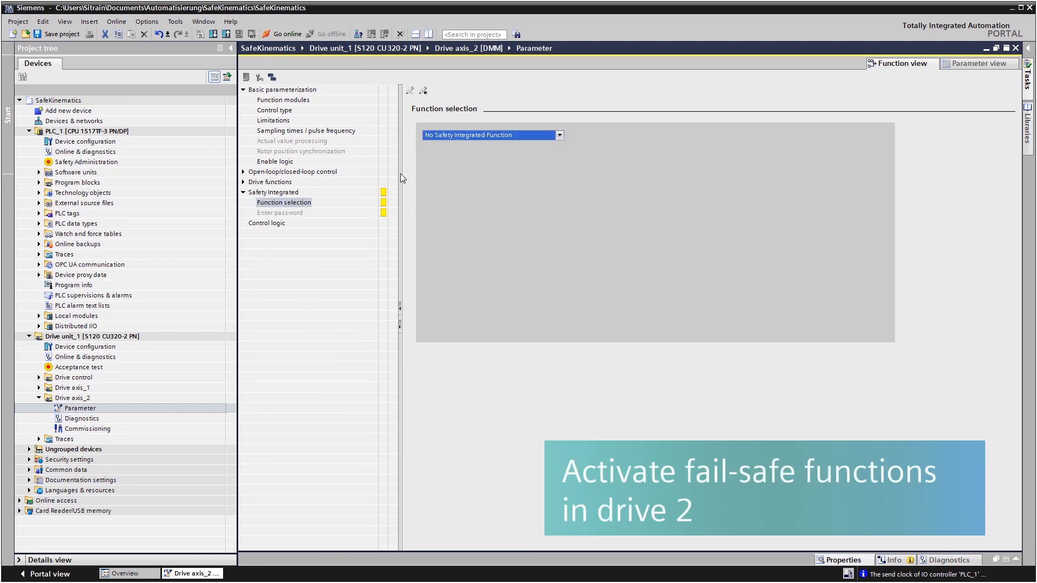
{"action": "left_click", "coordinate": [559, 135]}
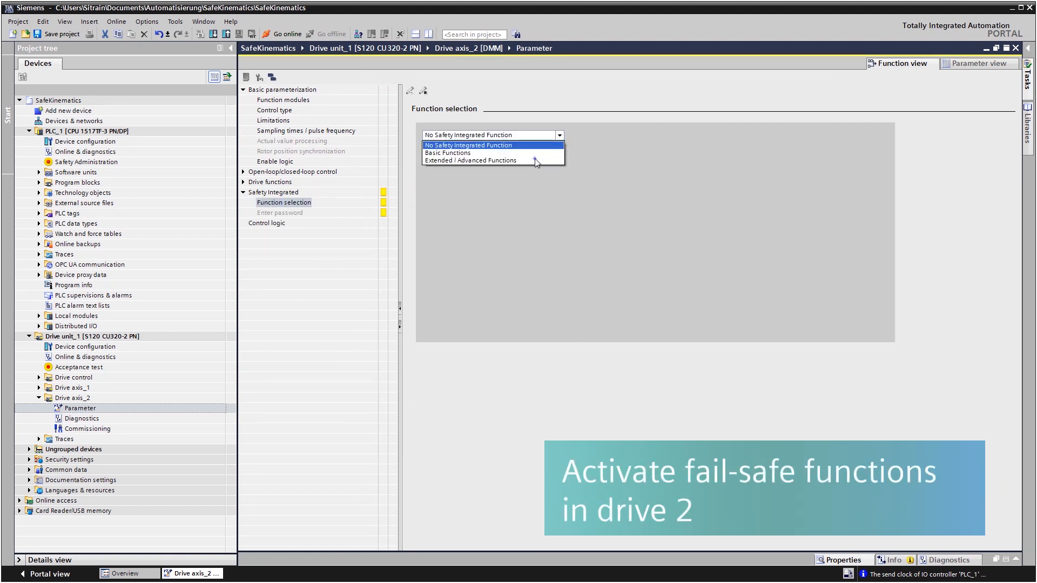
{"action": "left_click", "coordinate": [534, 158]}
{"action": "left_click", "coordinate": [782, 219]}
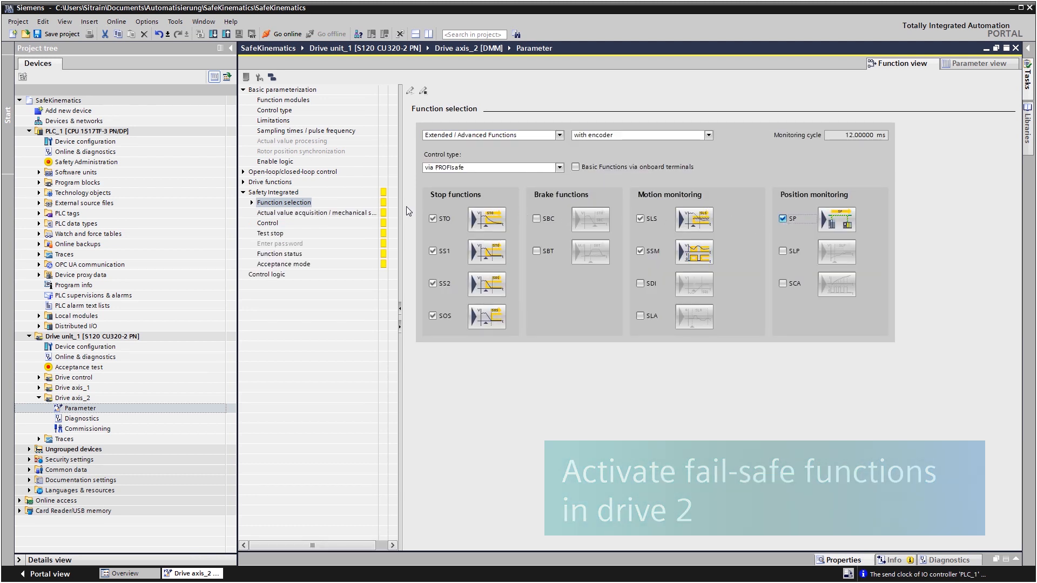
Set the SS1 braking response of Drive axis_2 to [1] SS1E external stop.
{"action": "left_click", "coordinate": [252, 203]}
{"action": "left_click", "coordinate": [271, 223]}
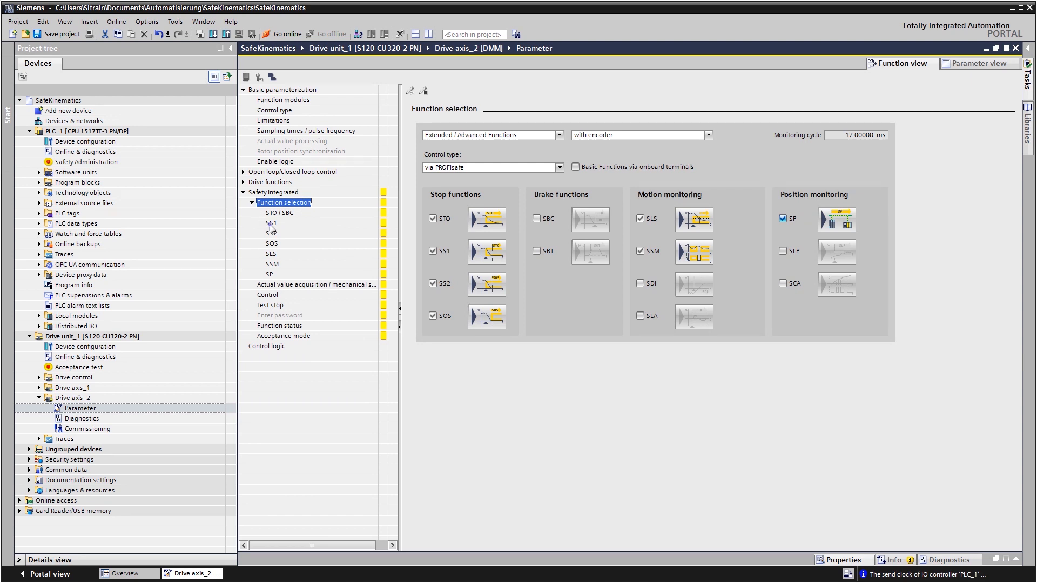
{"action": "left_click", "coordinate": [507, 148]}
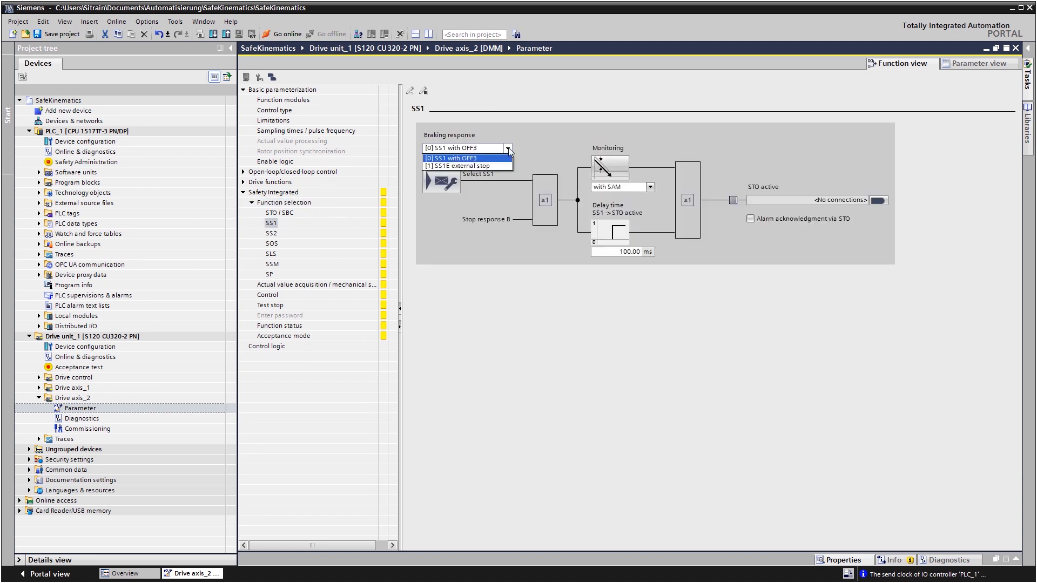
{"action": "left_click", "coordinate": [493, 165]}
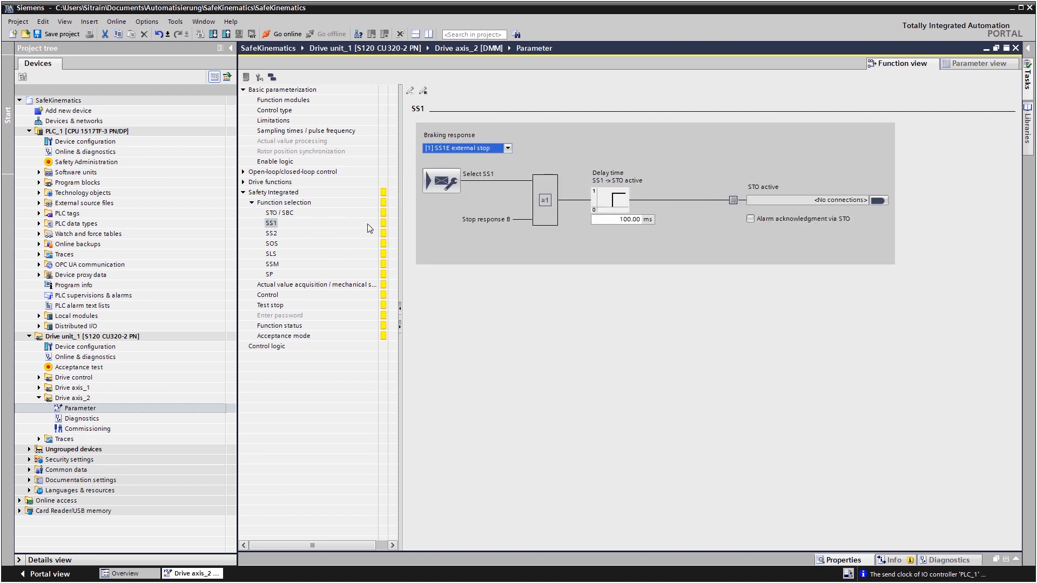
Set the Safe Position (SP) of Drive axis_2 to absolute and its actual value acquisition cycle to 1 ms.
{"action": "left_click", "coordinate": [270, 274]}
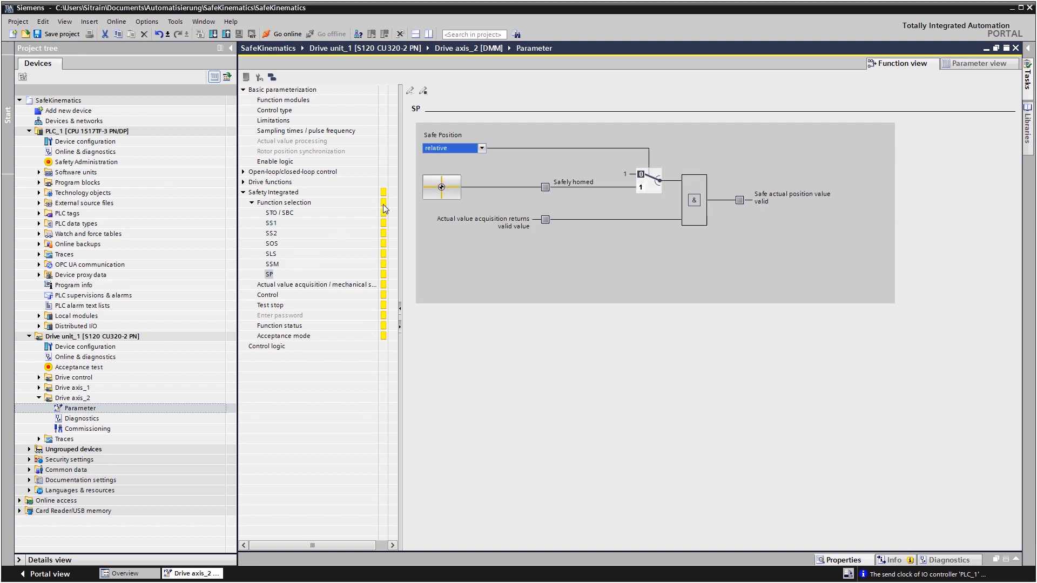
{"action": "left_click", "coordinate": [481, 148]}
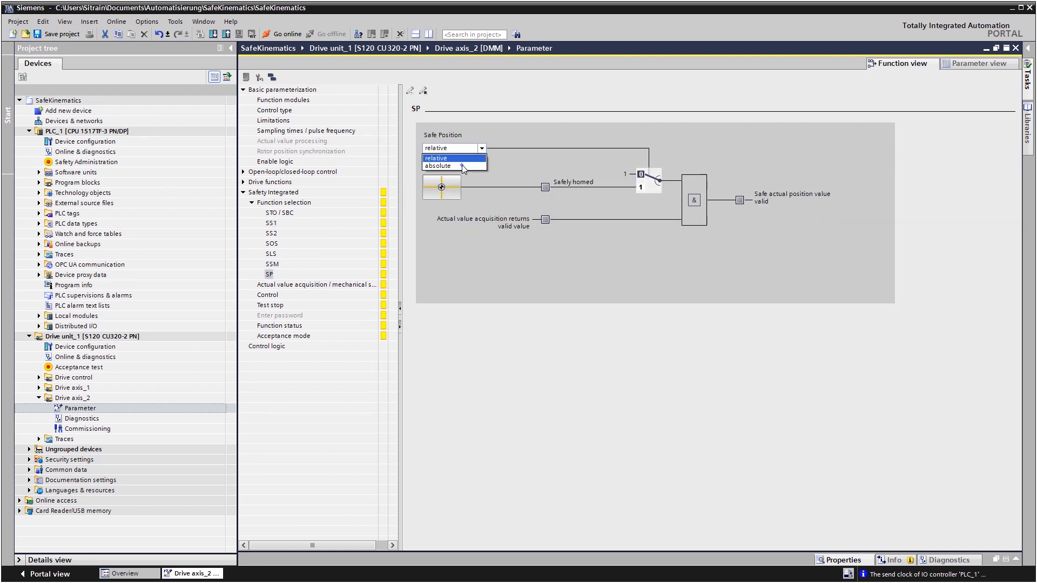
{"action": "left_click", "coordinate": [461, 164]}
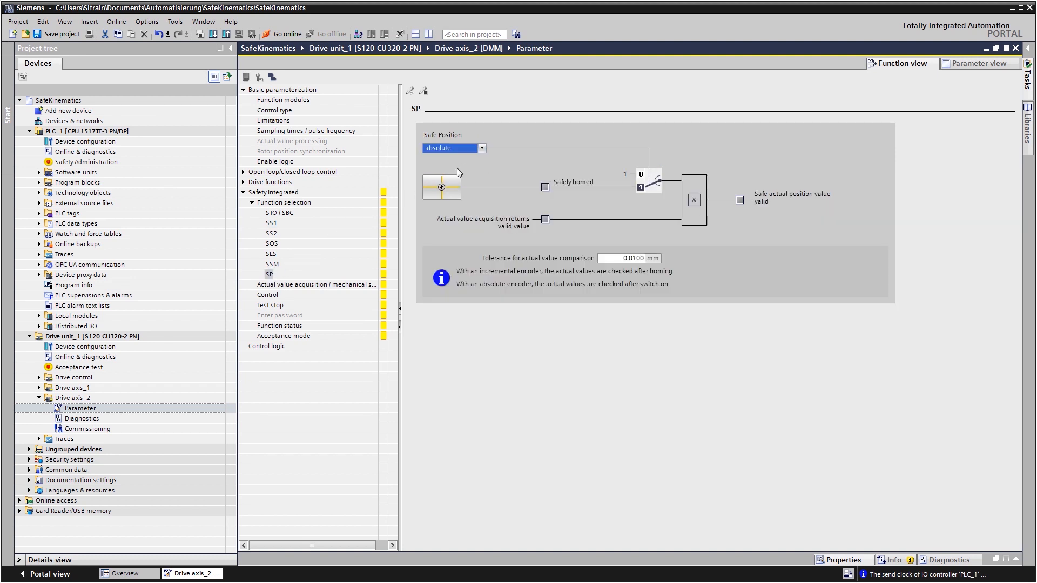
{"action": "left_click", "coordinate": [315, 283]}
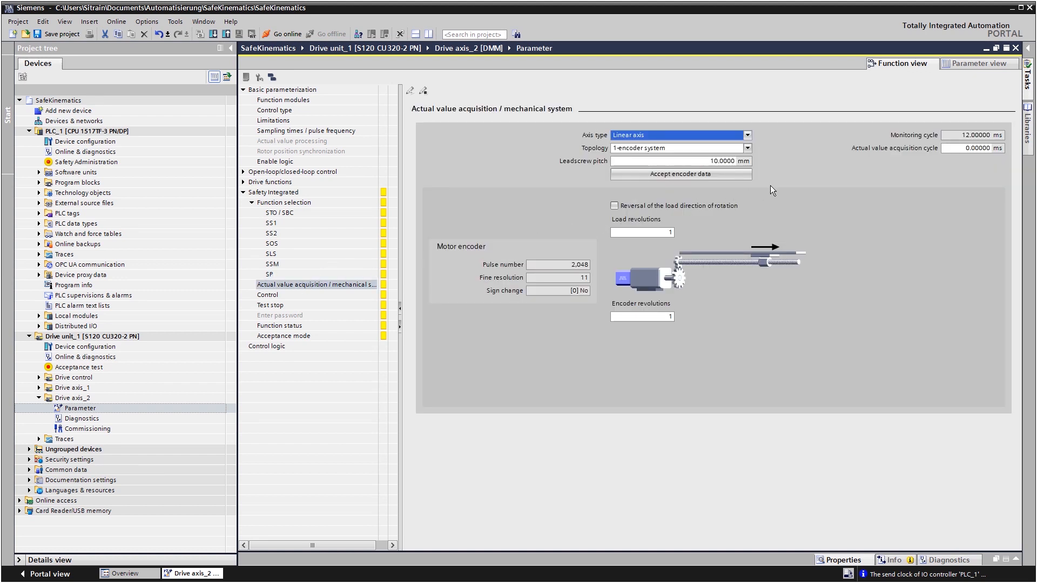
{"action": "left_click", "coordinate": [955, 147]}
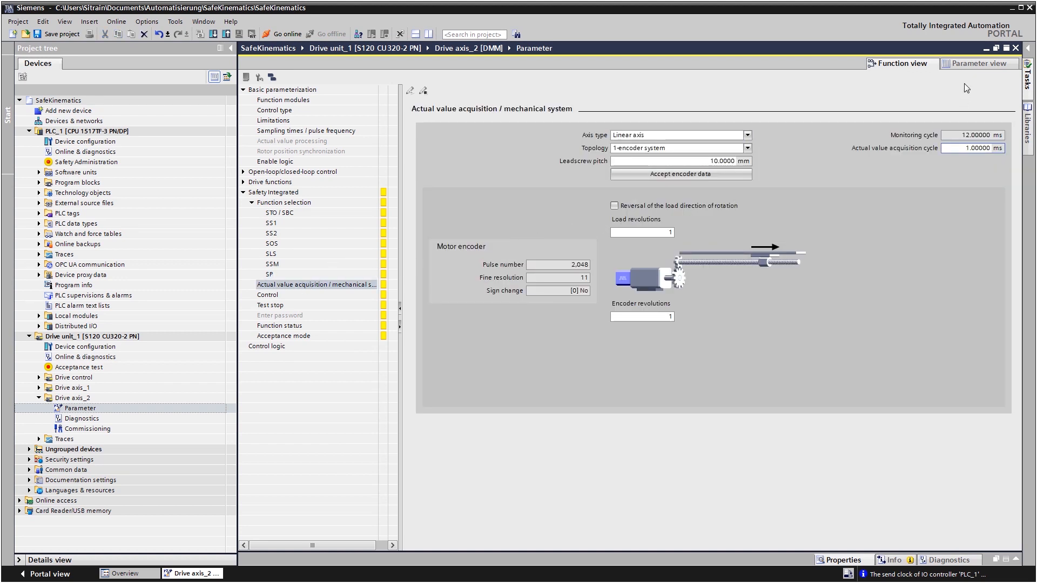
Set the SI Motion monitoring clock cycle p9500 of Drive axis_2 to 2 ms in the Safety Integrated parameter list, and close the parameter editor.
{"action": "left_click", "coordinate": [972, 63]}
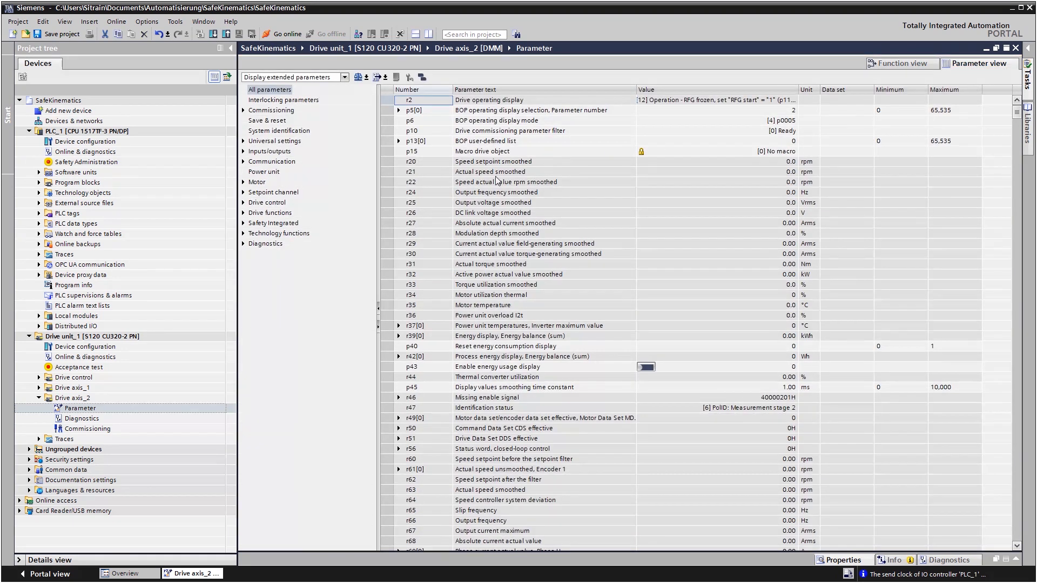
{"action": "left_click", "coordinate": [292, 224]}
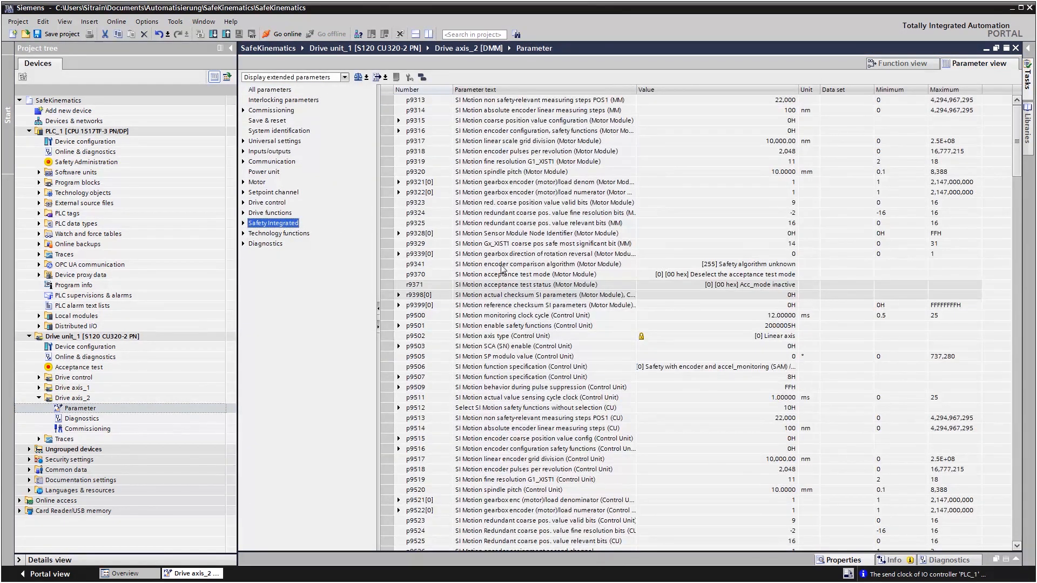
{"action": "left_click", "coordinate": [773, 317]}
{"action": "type", "text": "2"}
{"action": "key", "text": "Return"}
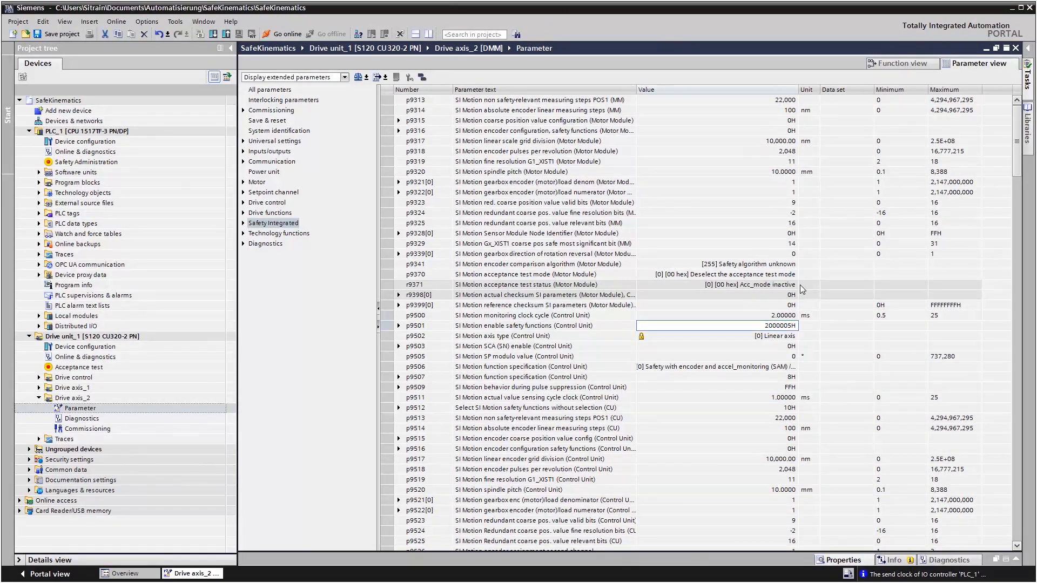
{"action": "left_click", "coordinate": [1015, 47]}
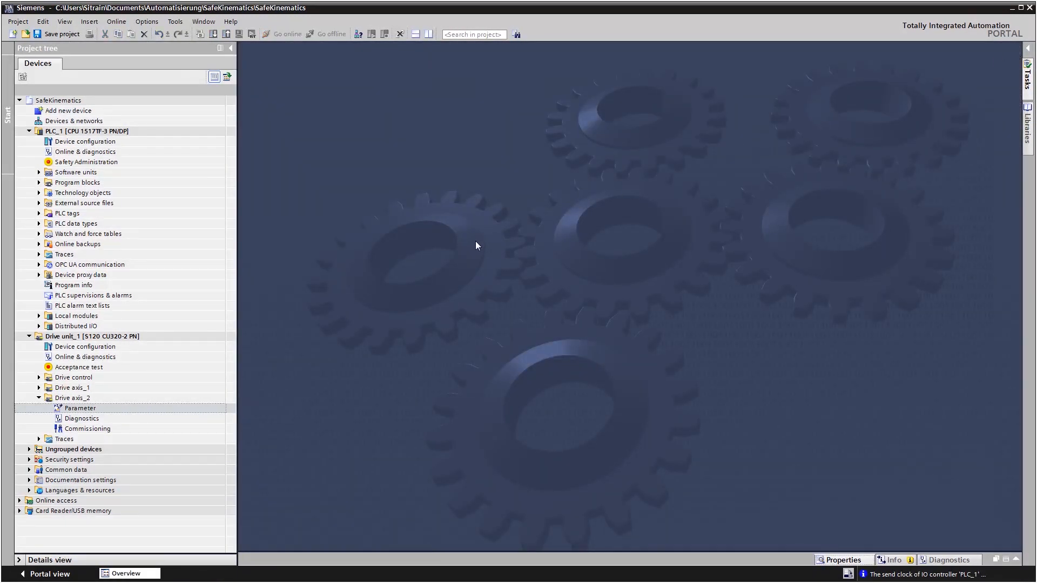
Collapse Drive axis_2 and Drive unit_1 in the project tree and compile PLC_1.
{"action": "left_click", "coordinate": [39, 398]}
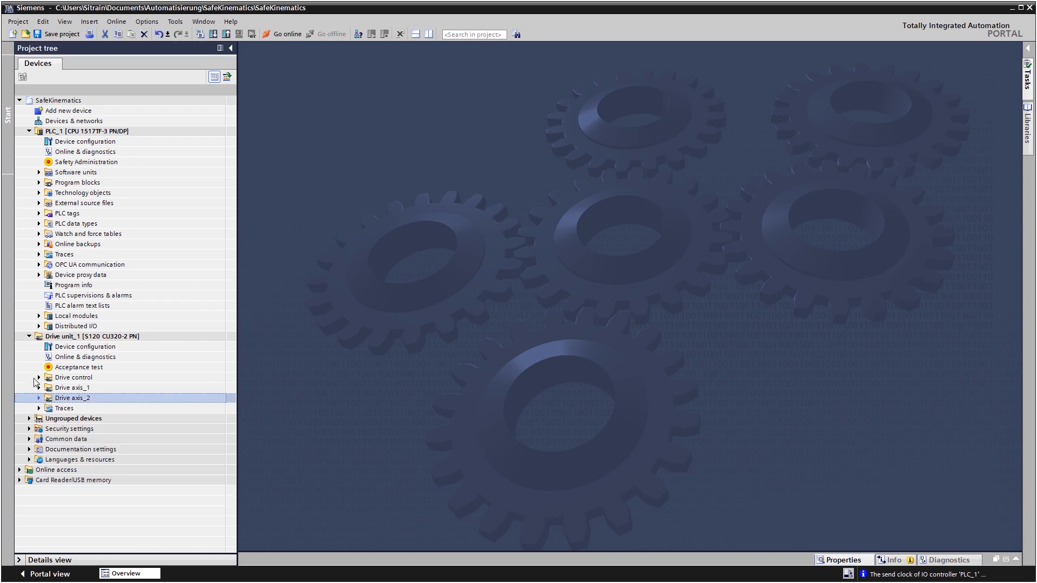
{"action": "left_click", "coordinate": [29, 337]}
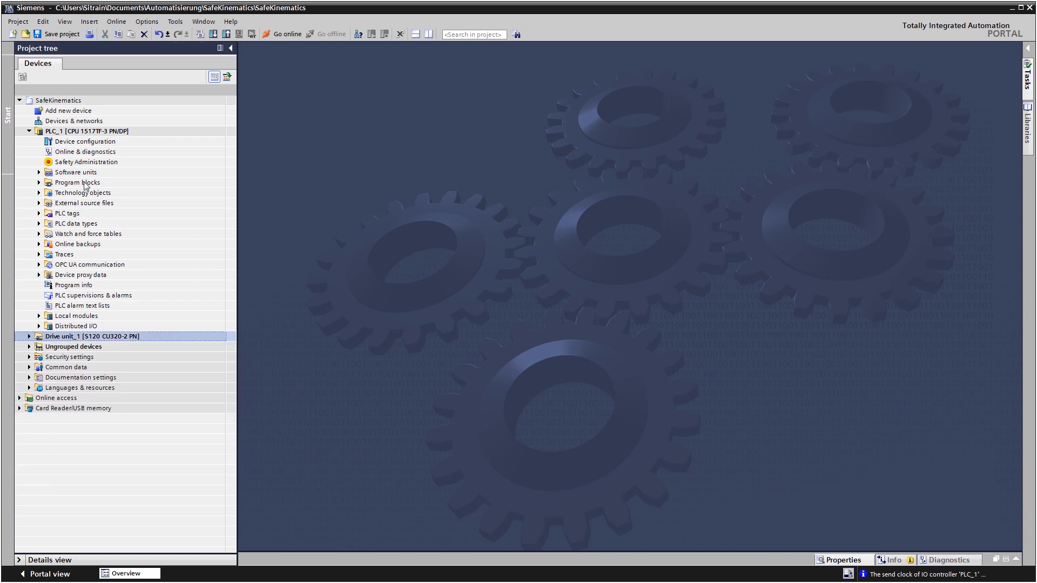
{"action": "left_click", "coordinate": [105, 131]}
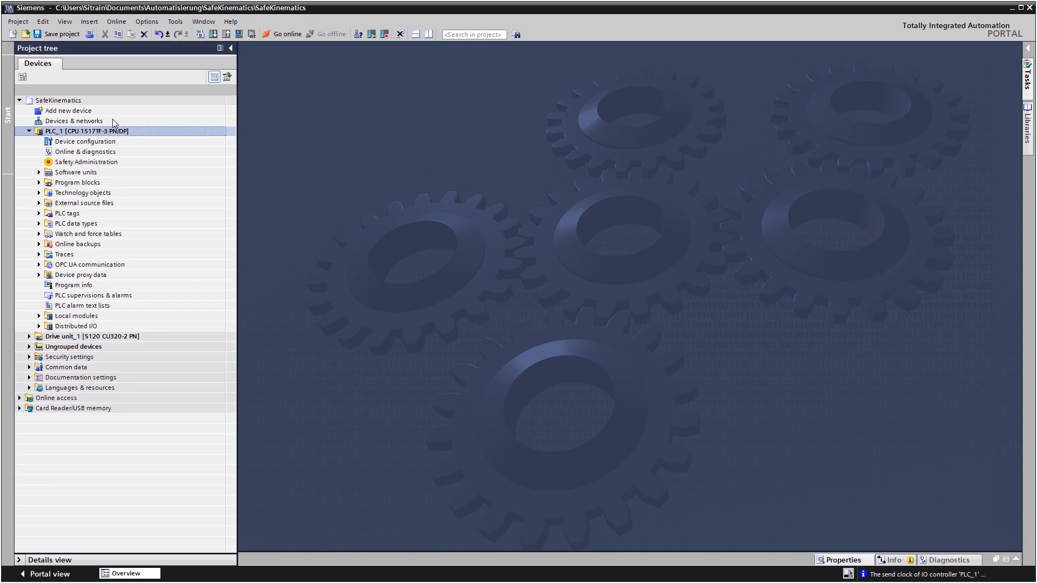
{"action": "left_click", "coordinate": [200, 35]}
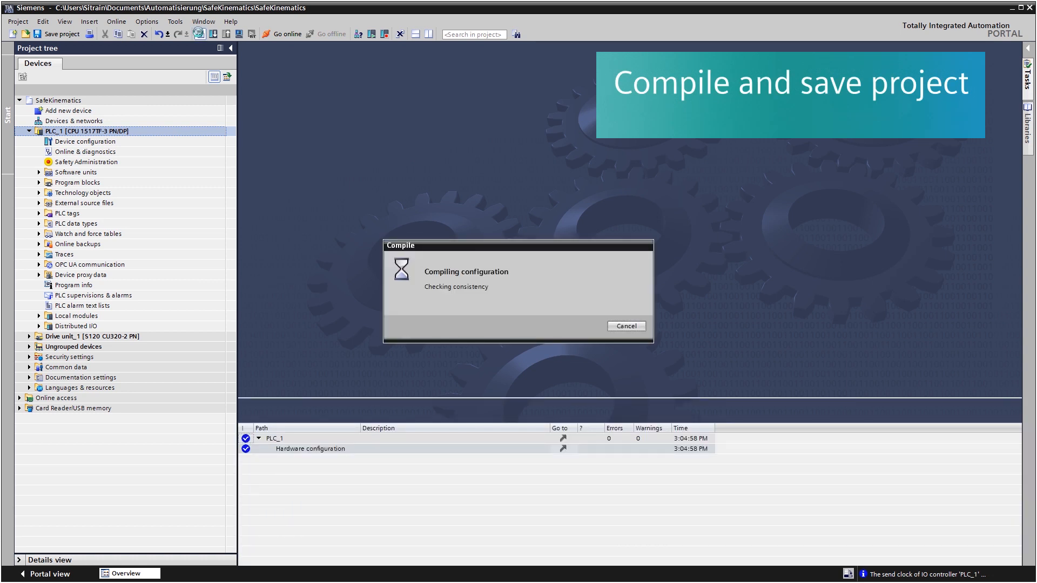